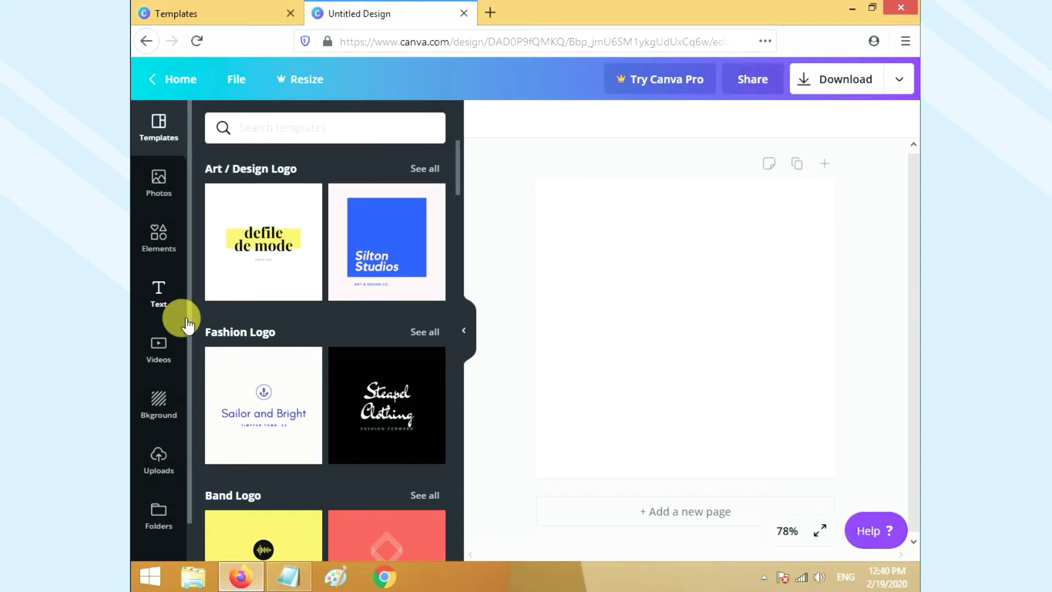
Browse the logo templates by category, from Art / Design Logo through Automotive Logo and into the general results.
scroll(344, 306, down, 5)
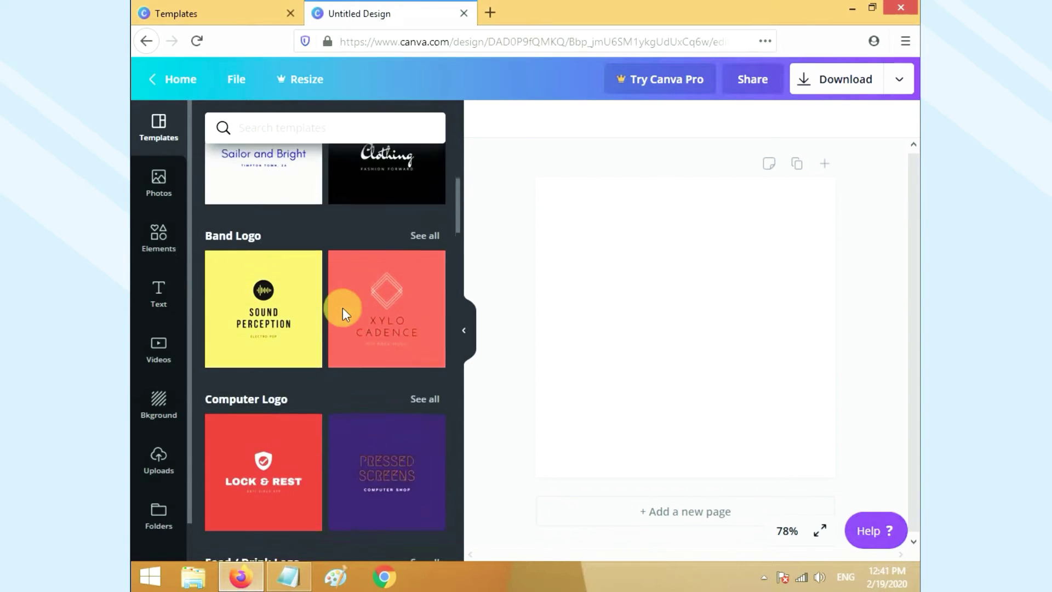
scroll(346, 309, down, 2)
scroll(384, 366, down, 5)
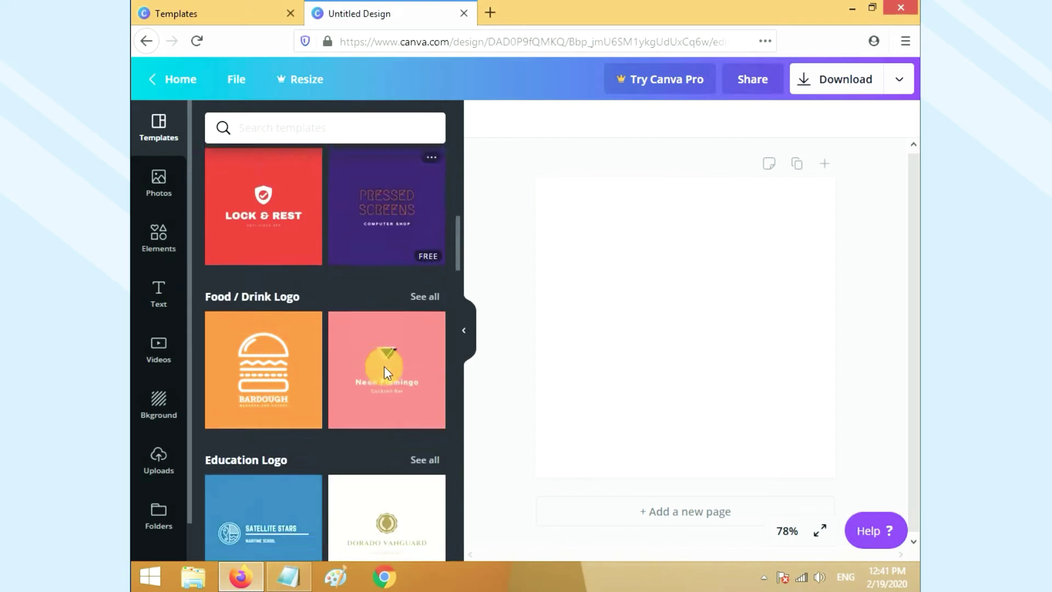
scroll(336, 360, down, 5)
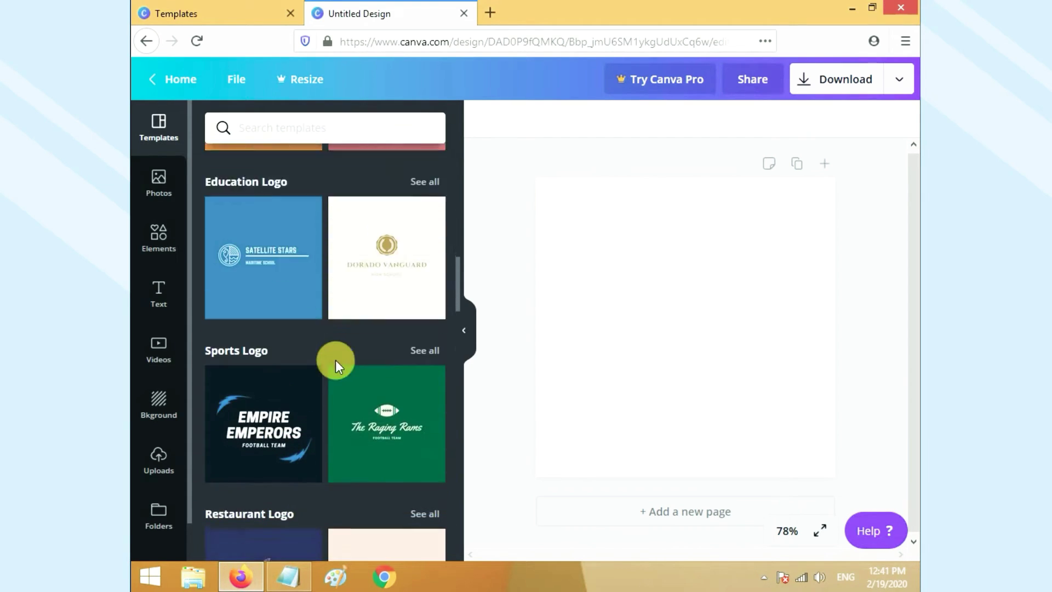
scroll(342, 368, down, 5)
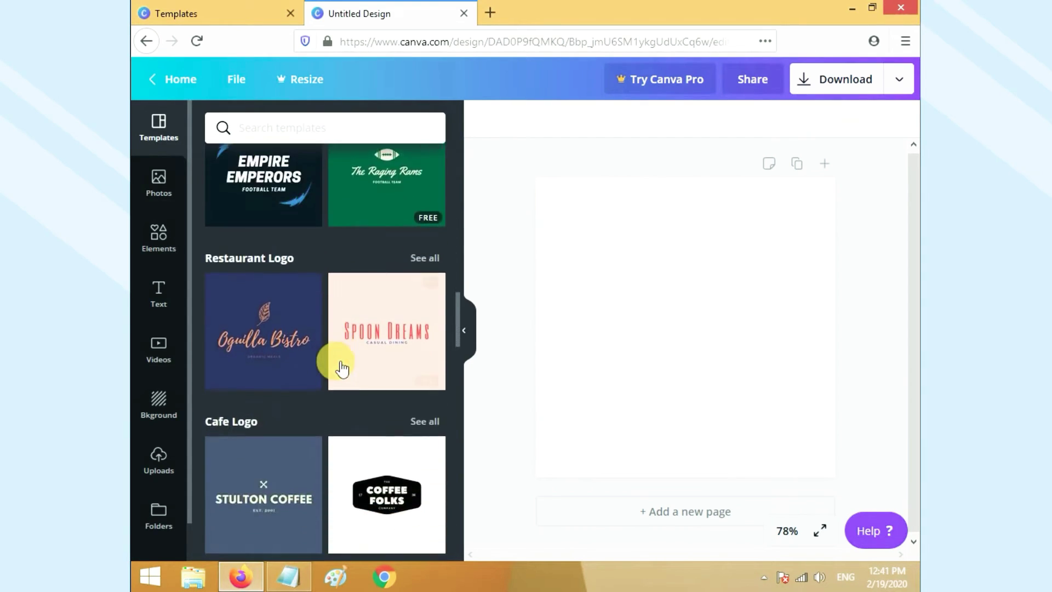
scroll(342, 368, down, 5)
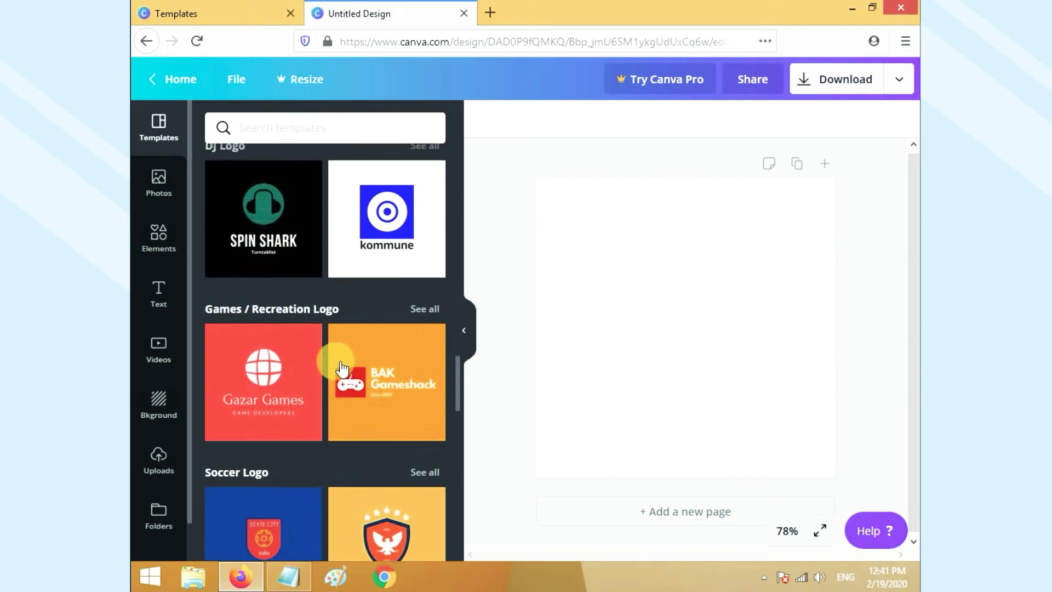
scroll(342, 369, down, 8)
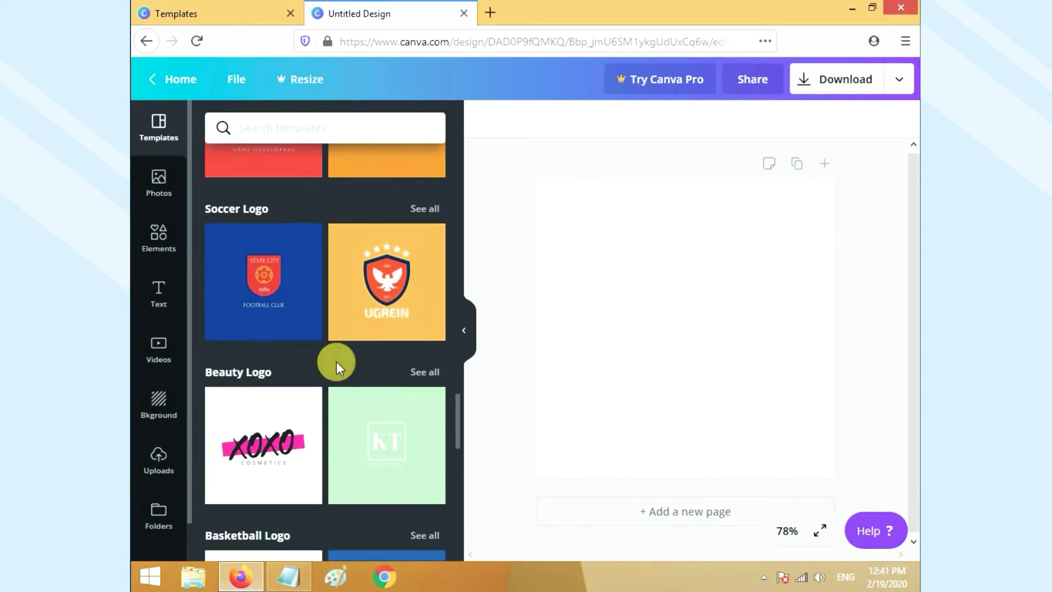
scroll(345, 368, down, 5)
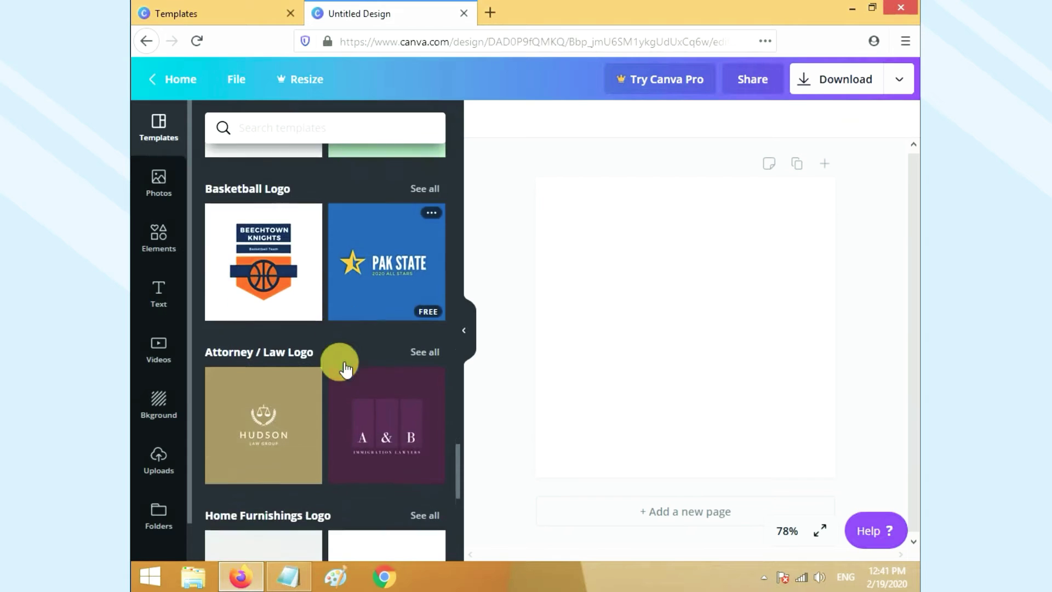
scroll(342, 367, down, 1)
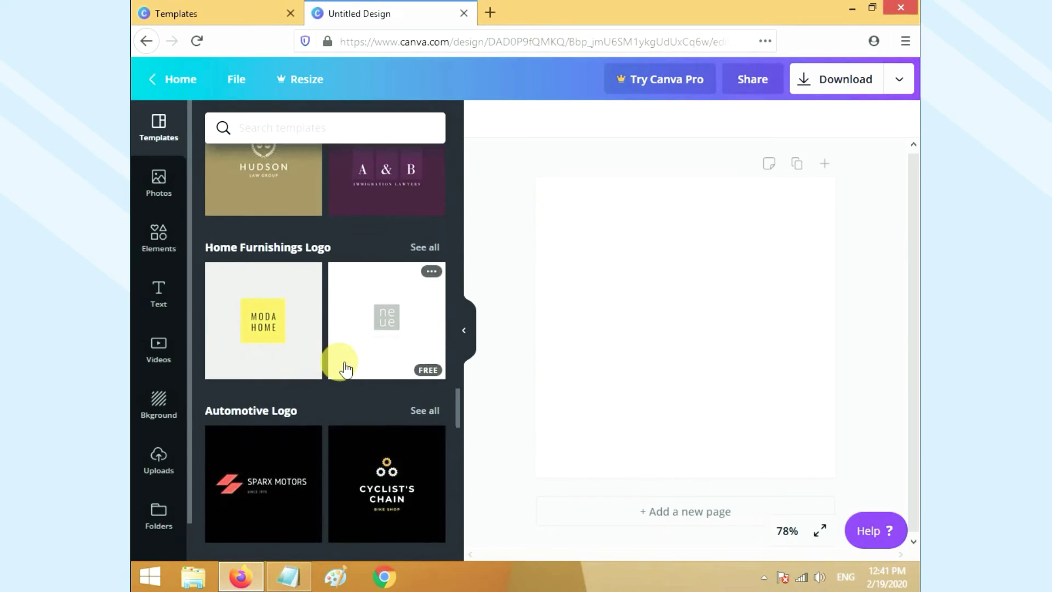
scroll(346, 368, down, 4)
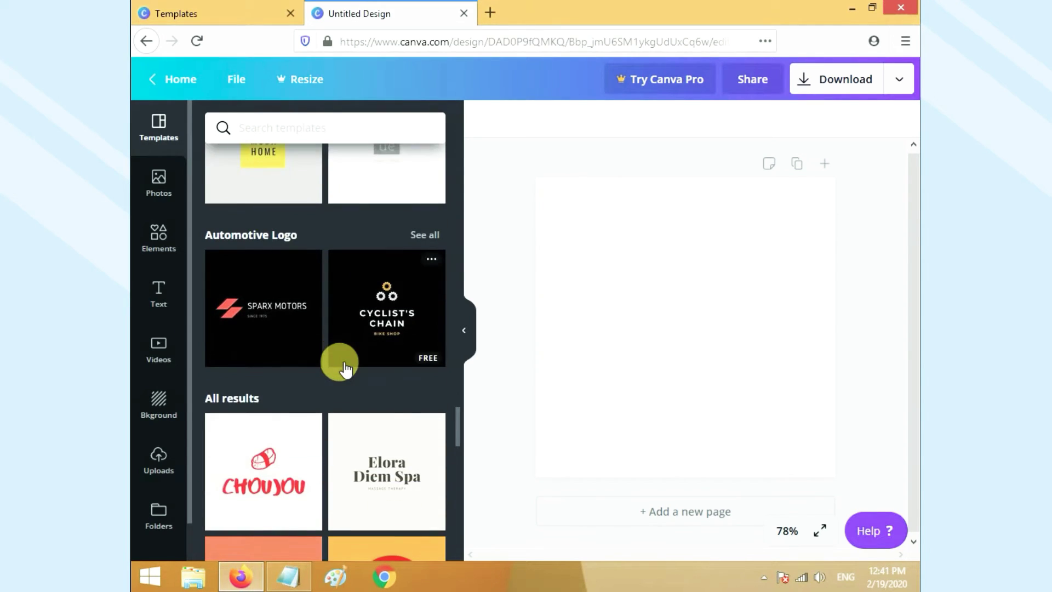
scroll(345, 369, down, 6)
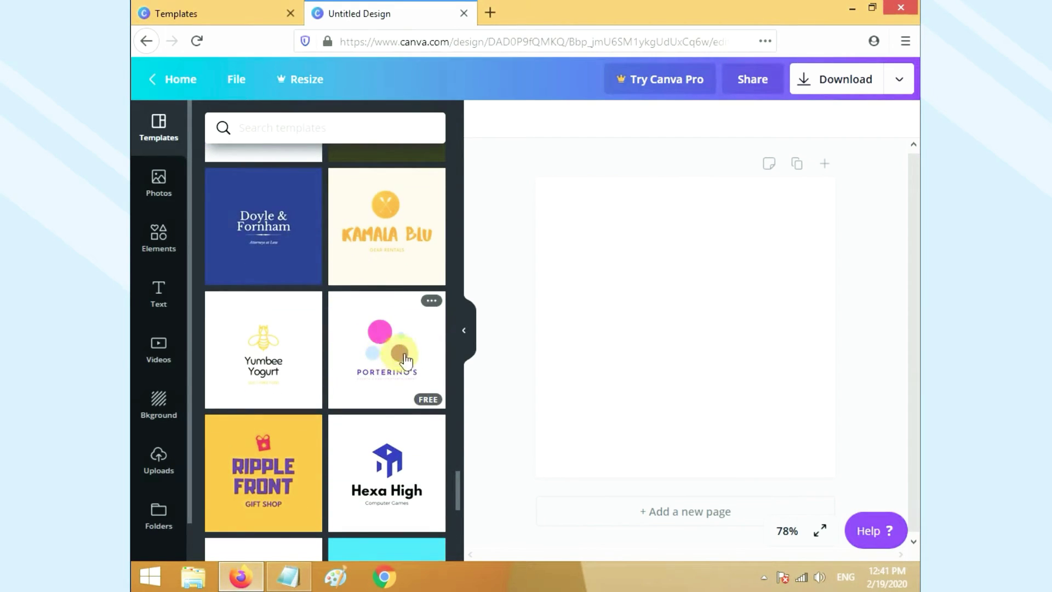
click(333, 327)
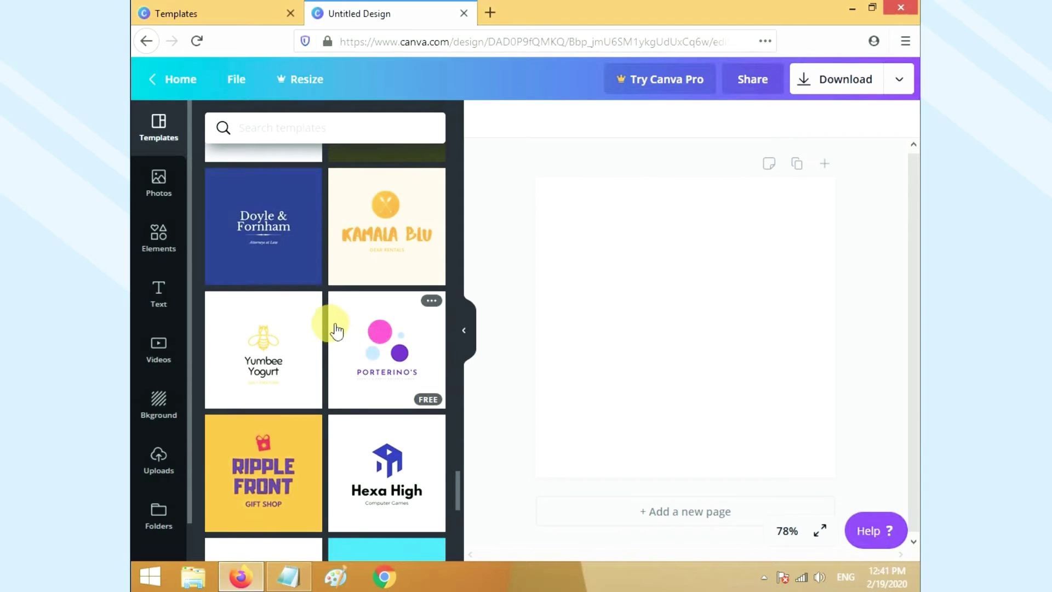
scroll(335, 330, down, 8)
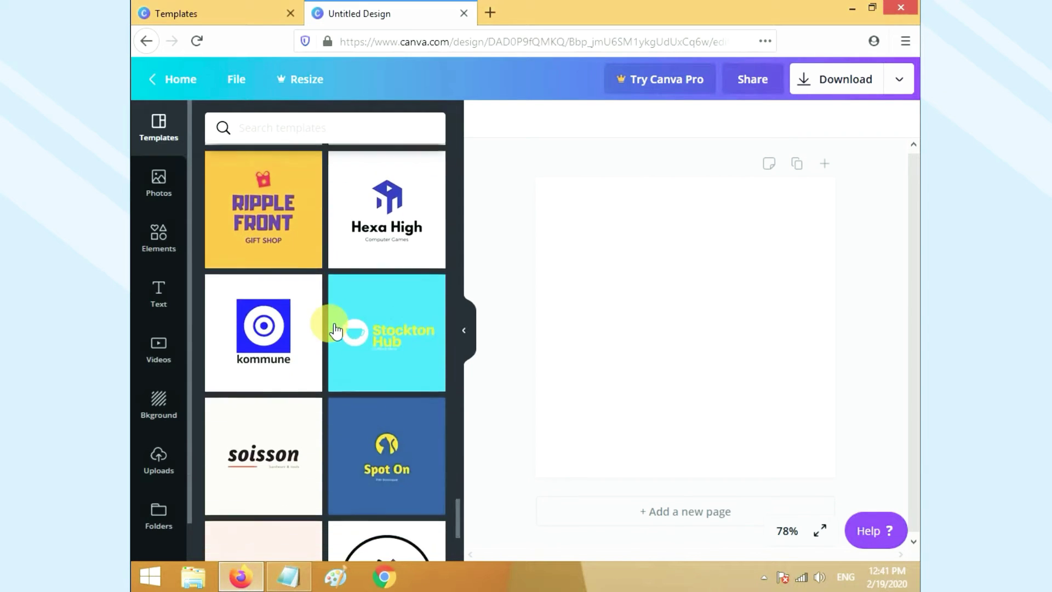
scroll(335, 330, down, 9)
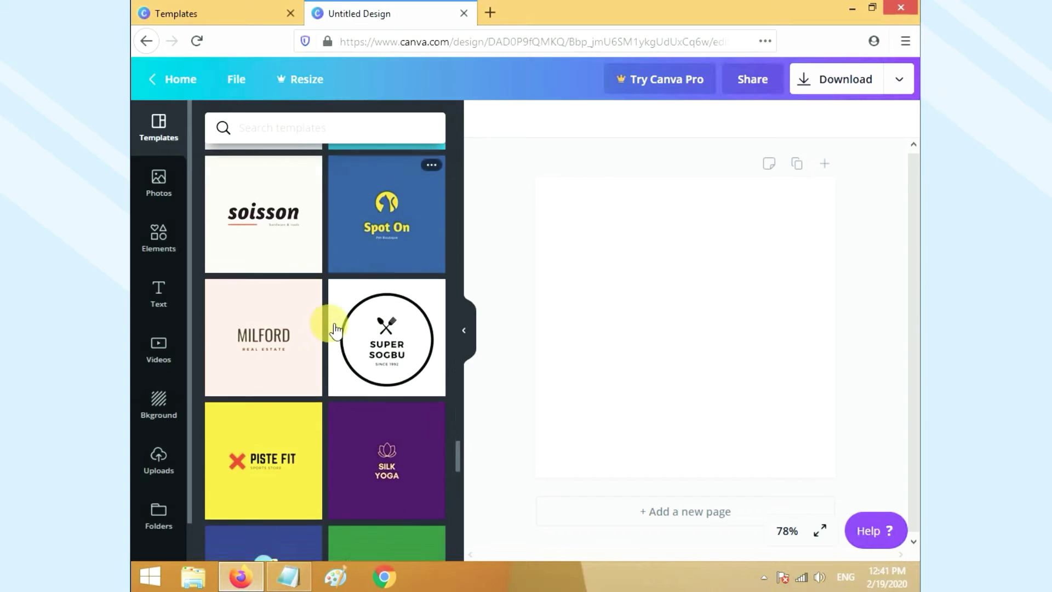
scroll(336, 330, down, 8)
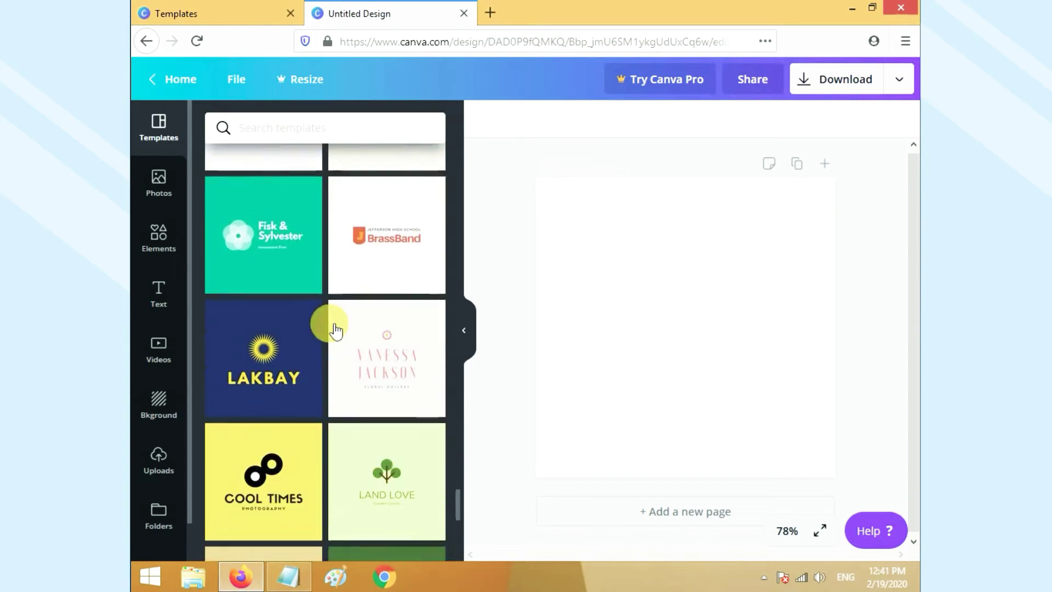
Review the logo template categories again, going back from the general results to the Education and Sports logos.
scroll(336, 330, up, 20)
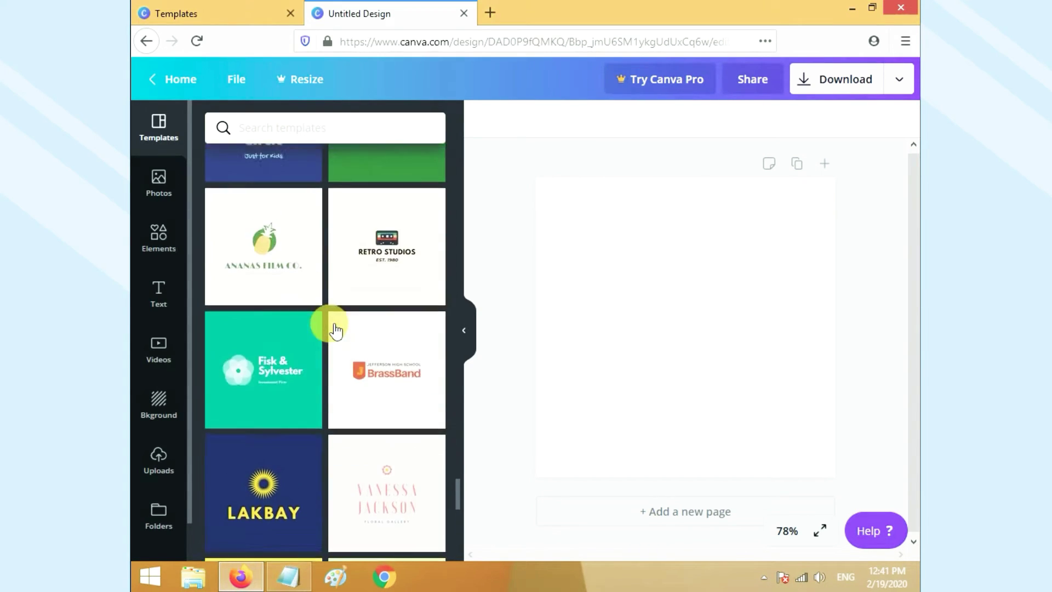
scroll(335, 330, up, 15)
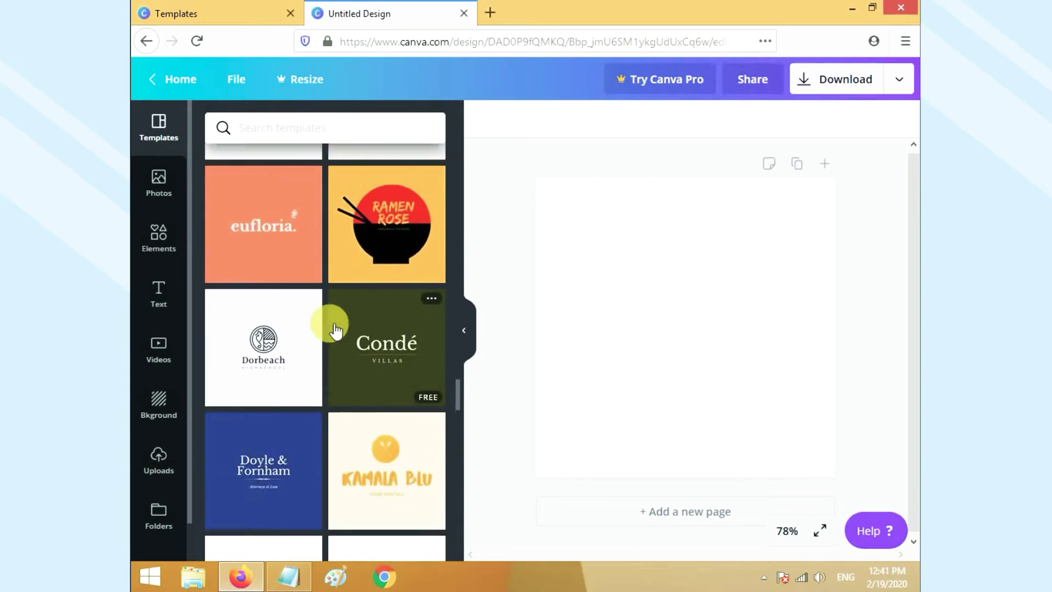
scroll(335, 330, up, 8)
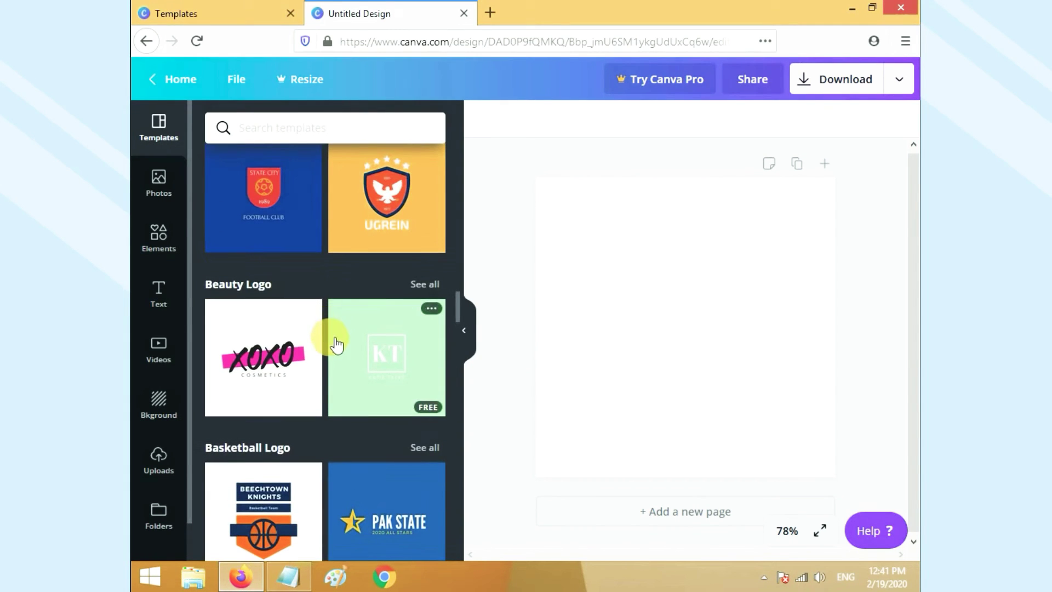
scroll(335, 330, up, 6)
scroll(336, 345, up, 3)
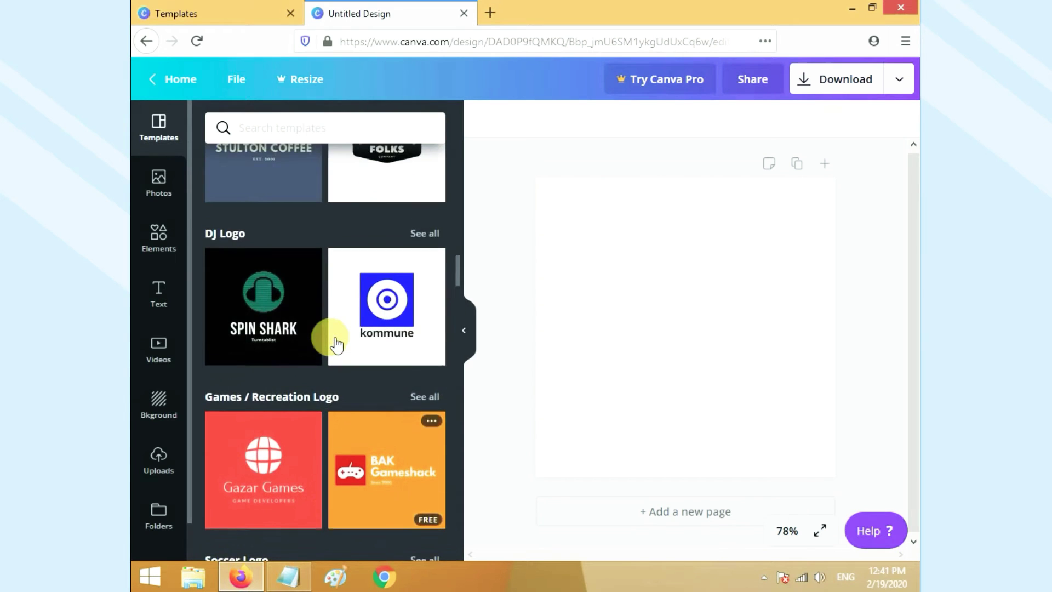
scroll(336, 344, up, 5)
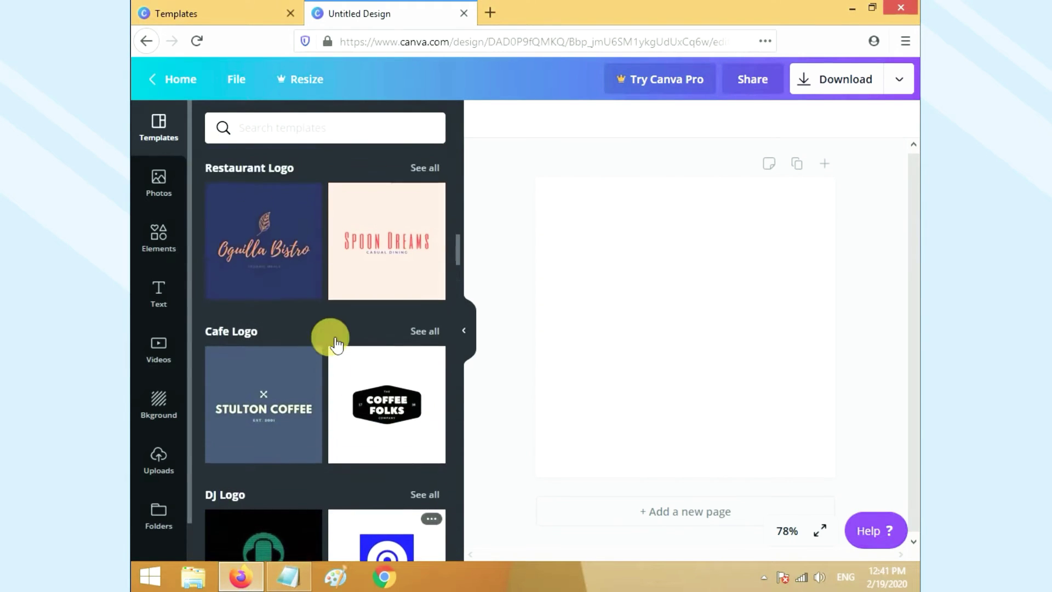
scroll(330, 339, up, 5)
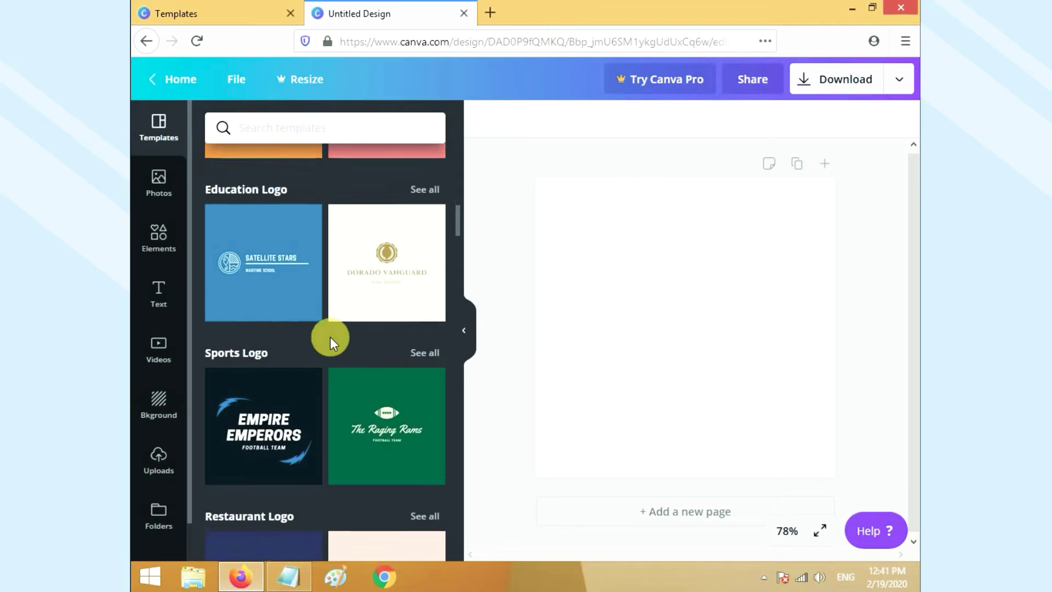
mouse_move(338, 344)
scroll(334, 342, up, 3)
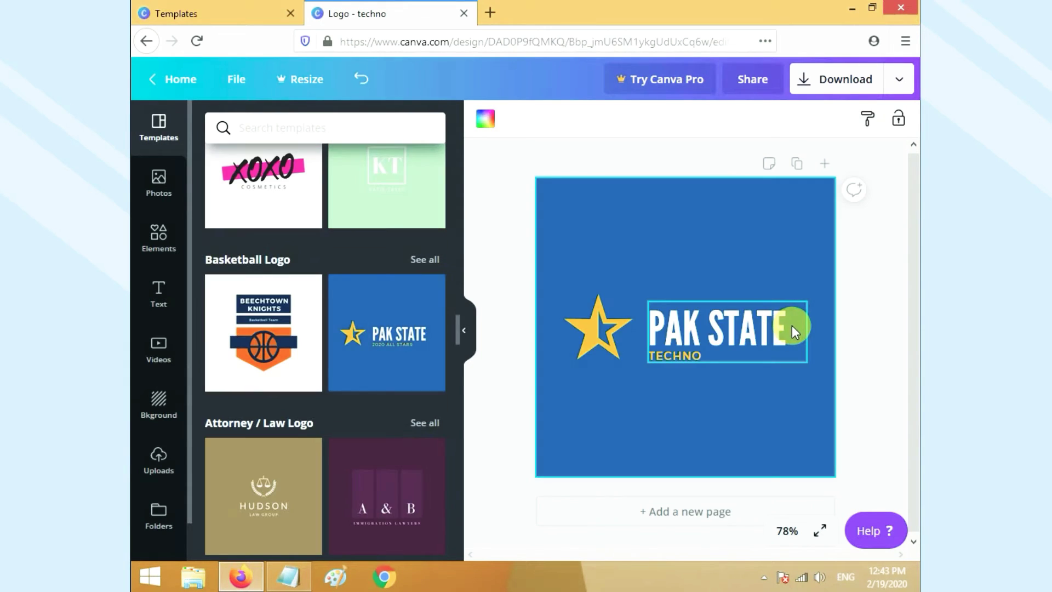
Clear the PAK STATE heading text in the logo design.
click(791, 325)
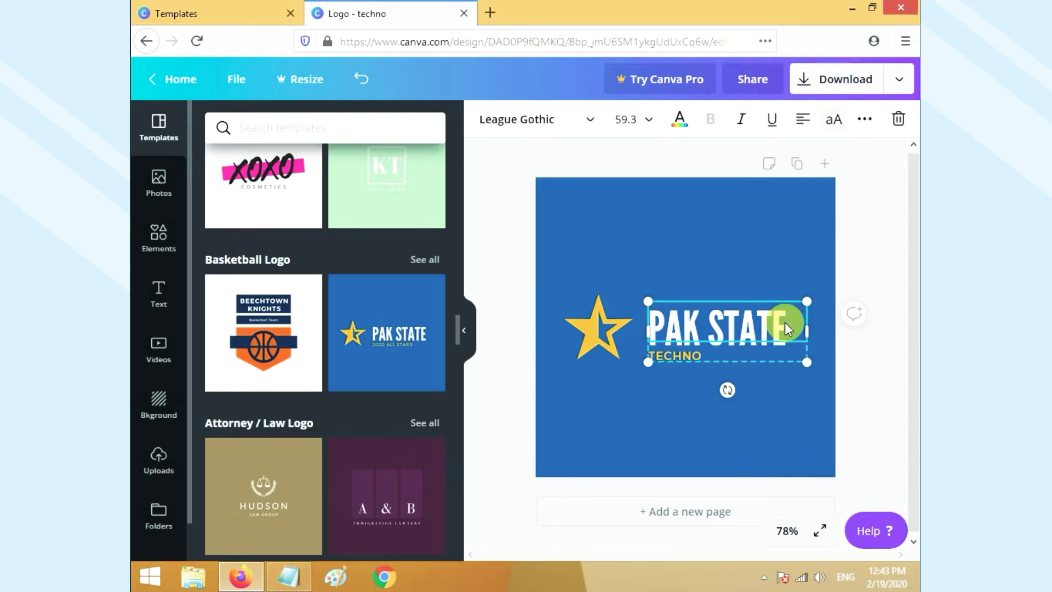
click(781, 330)
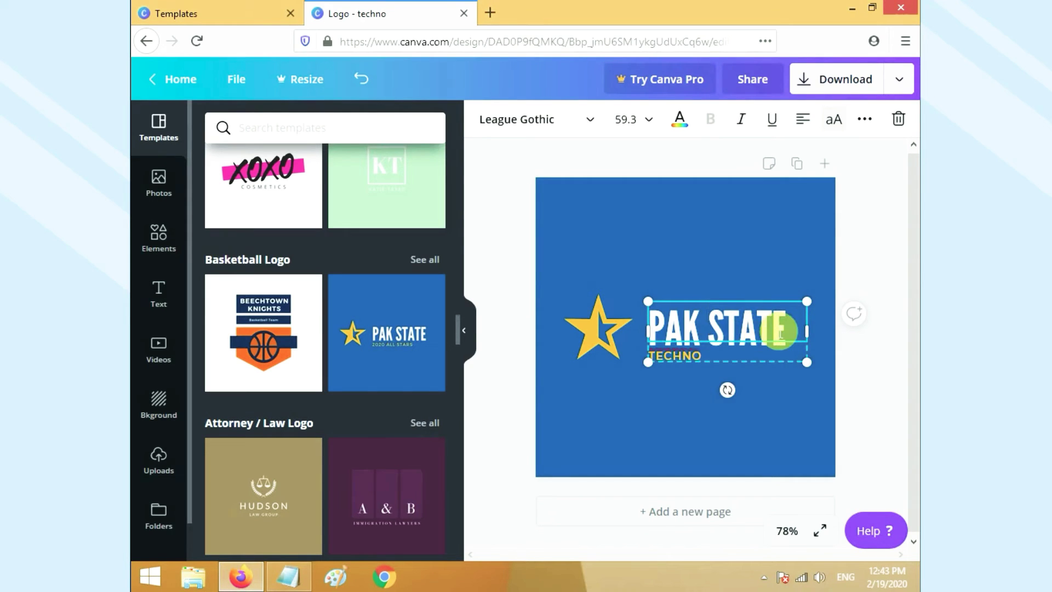
key(Right)
key(Right)
key(Right)
key(Right)
key(BackSpace)
key(BackSpace)
key(BackSpace)
key(BackSpace)
key(BackSpace)
key(BackSpace)
key(BackSpace)
key(BackSpace)
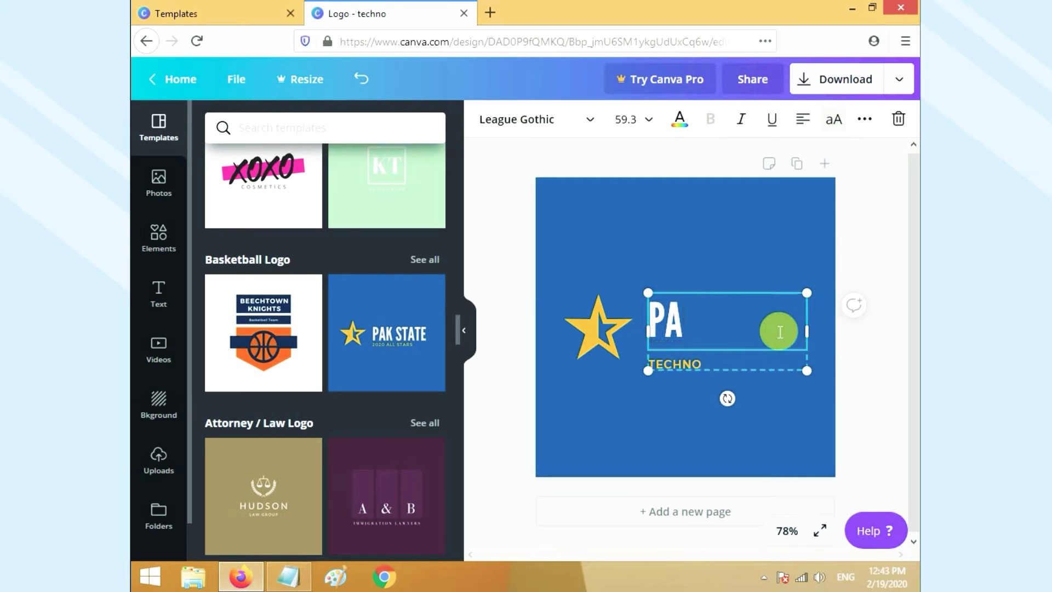
key(BackSpace)
Widen the heading's text box toward the star and enter TECHNO as the heading text.
text(T)
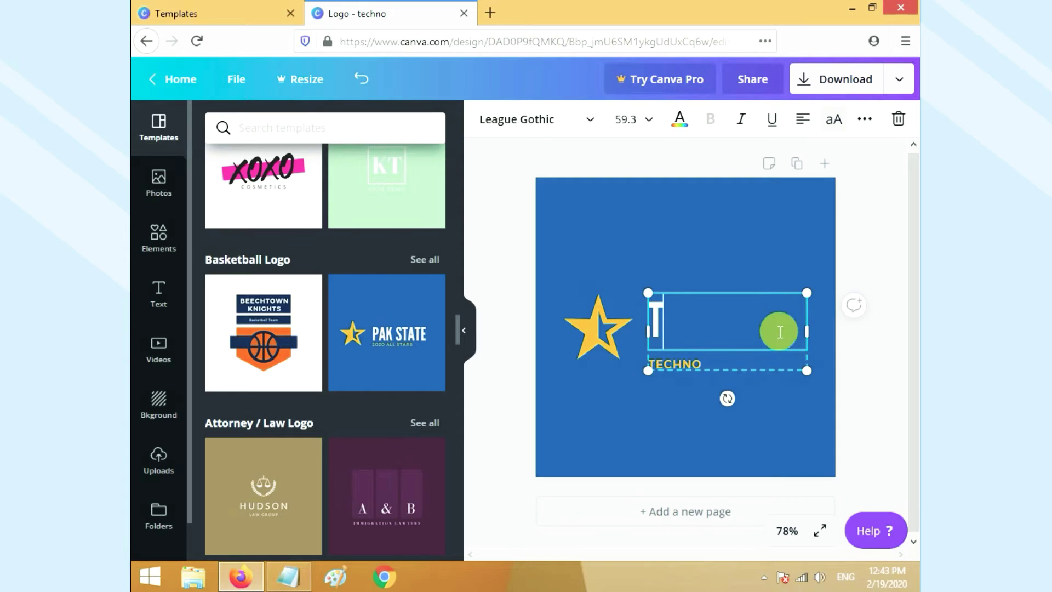
text(E)
key(BackSpace)
key(BackSpace)
drag(648, 337, 633, 333)
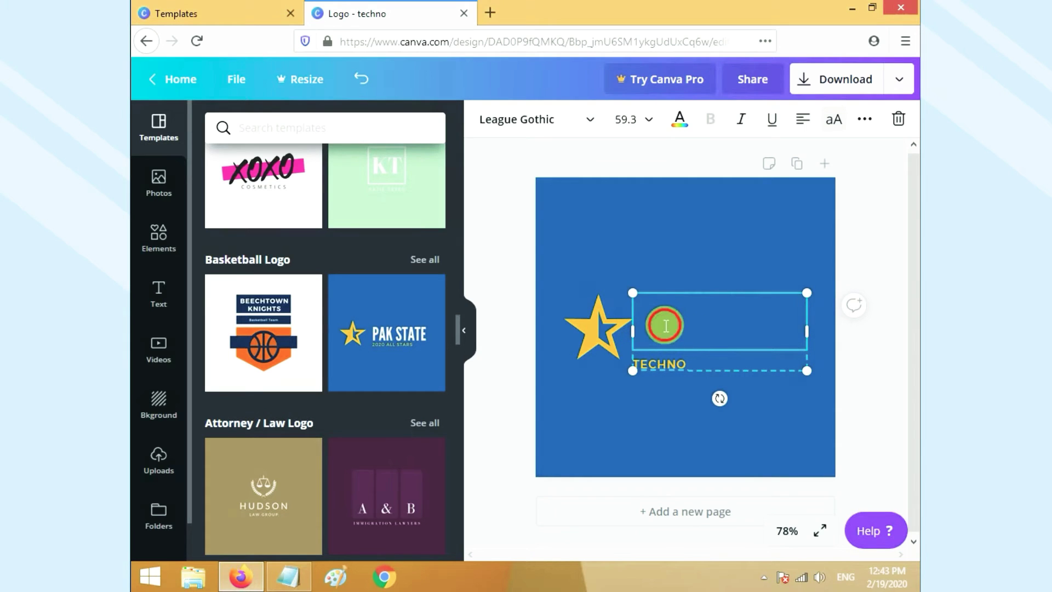
text(TECHNO)
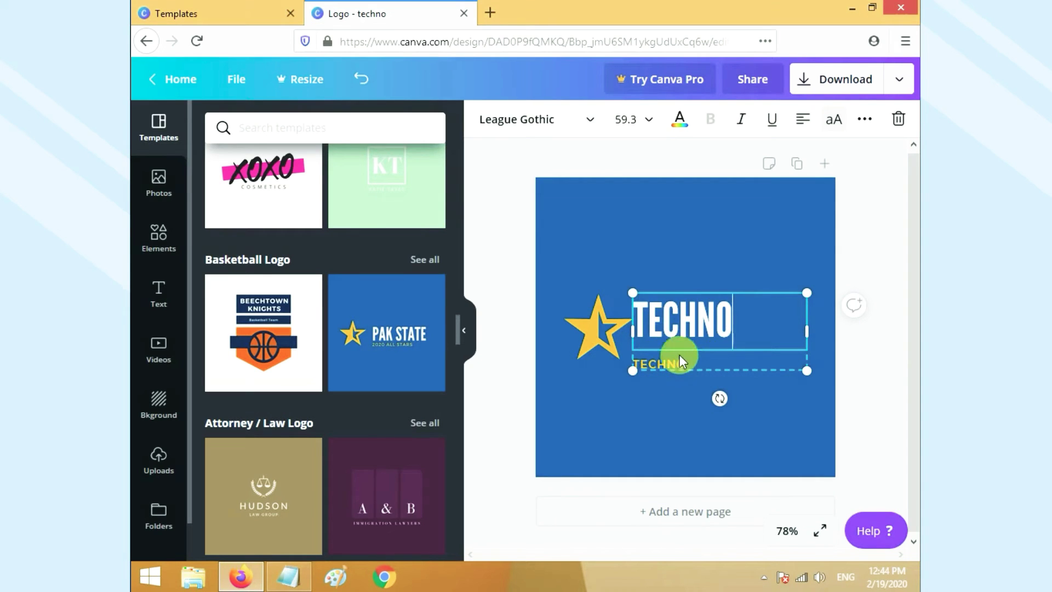
Recolour the large TECHNO heading with the yellow from the document colours.
click(682, 123)
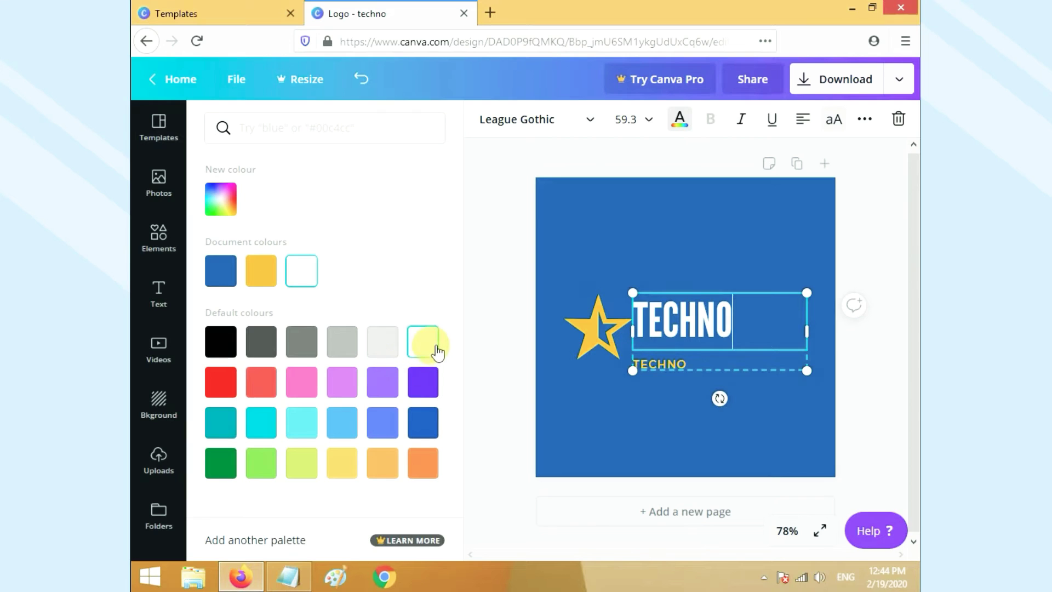
click(270, 281)
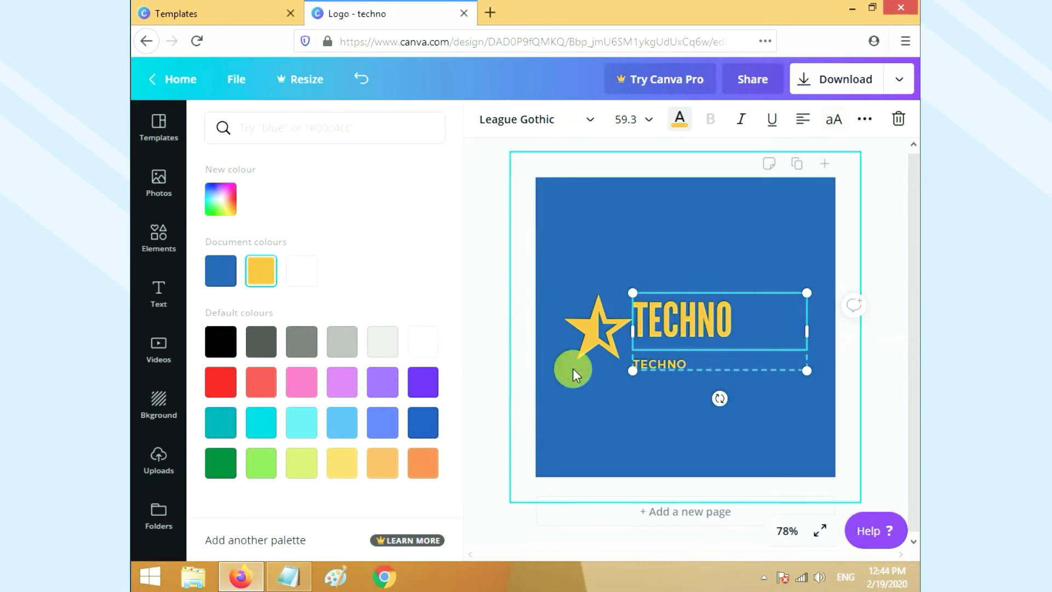
Try font size 32 on the large TECHNO heading.
click(652, 122)
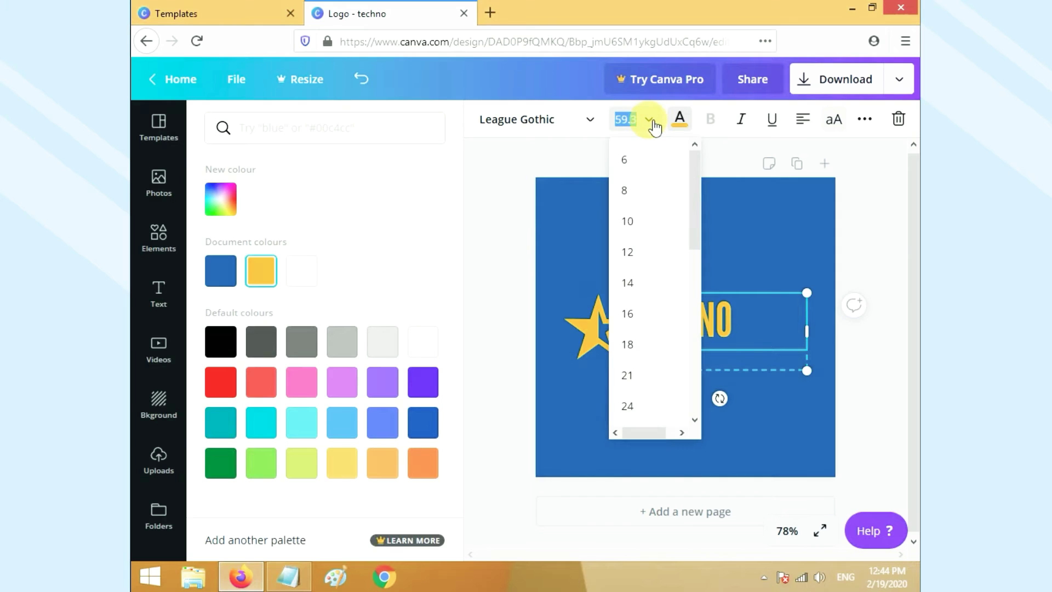
scroll(645, 336, down, 4)
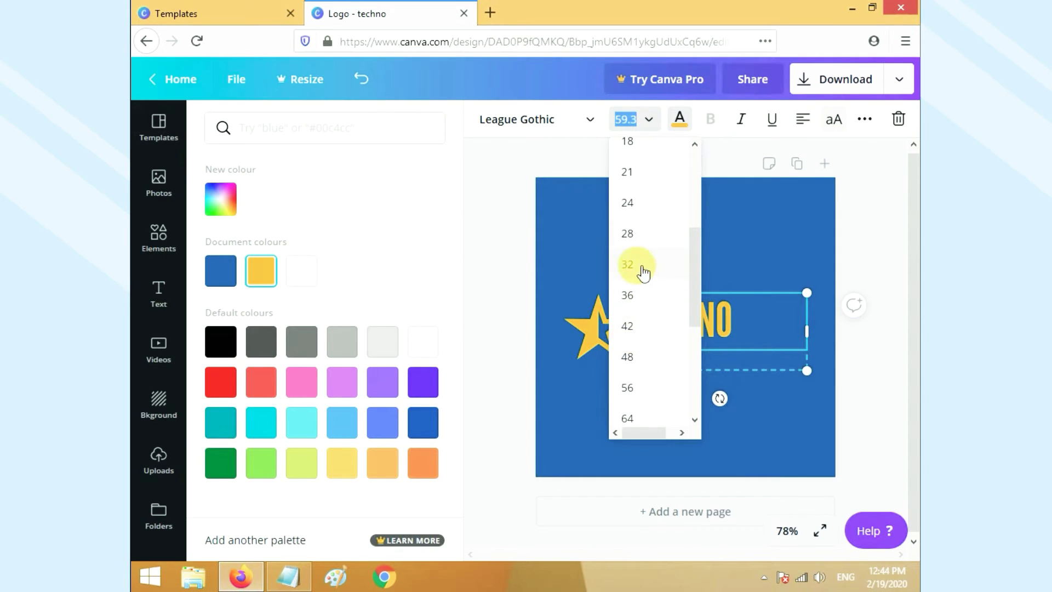
click(637, 265)
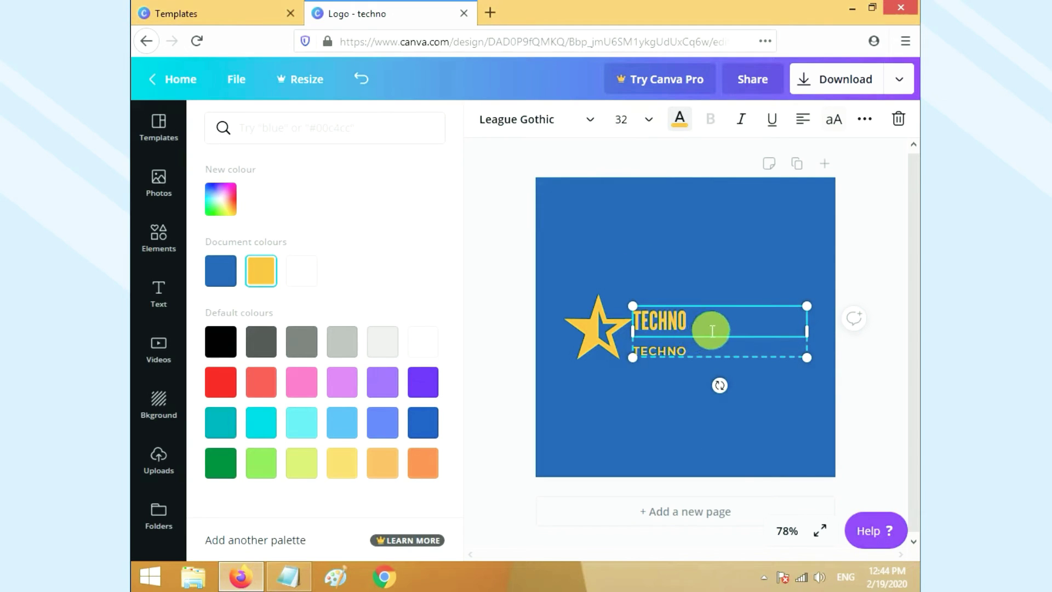
Set the large TECHNO heading's font size to 64.
click(650, 119)
scroll(634, 367, down, 2)
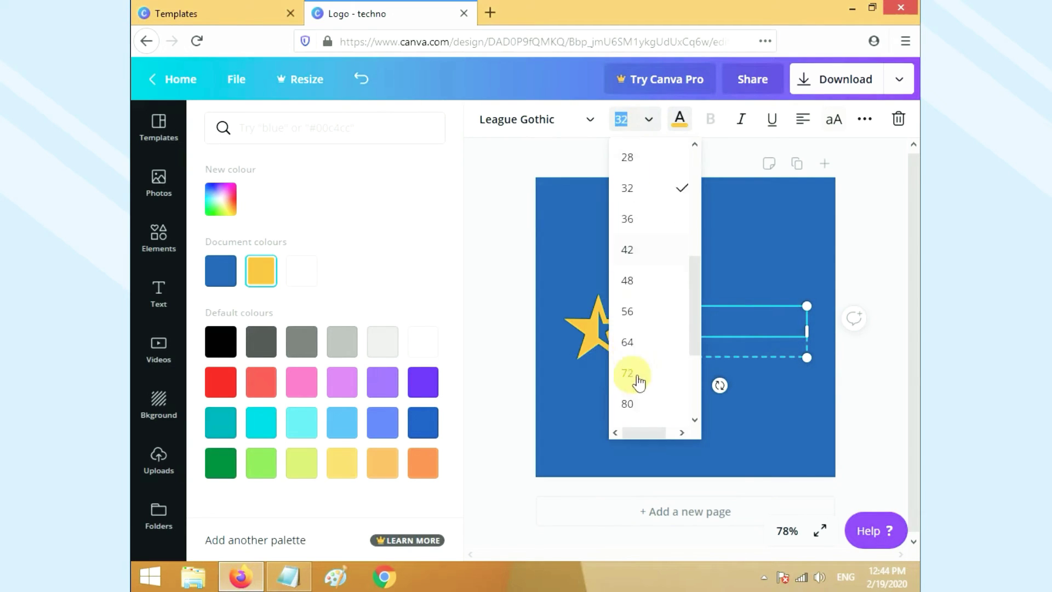
click(636, 342)
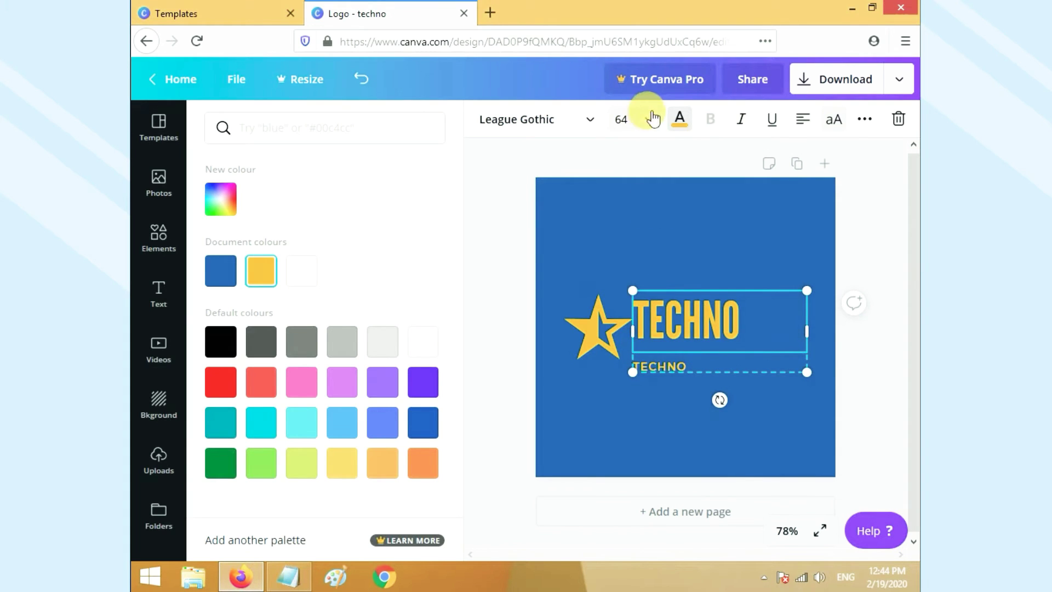
Set the large TECHNO heading's font size to 56 and extend its text to TECHNO ANTESH.
click(650, 121)
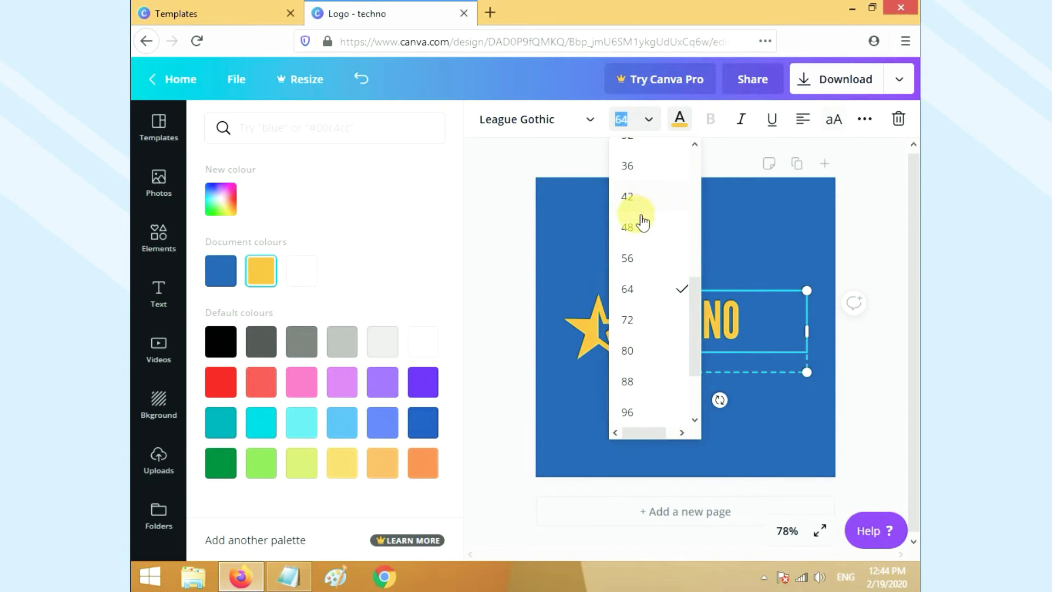
click(635, 255)
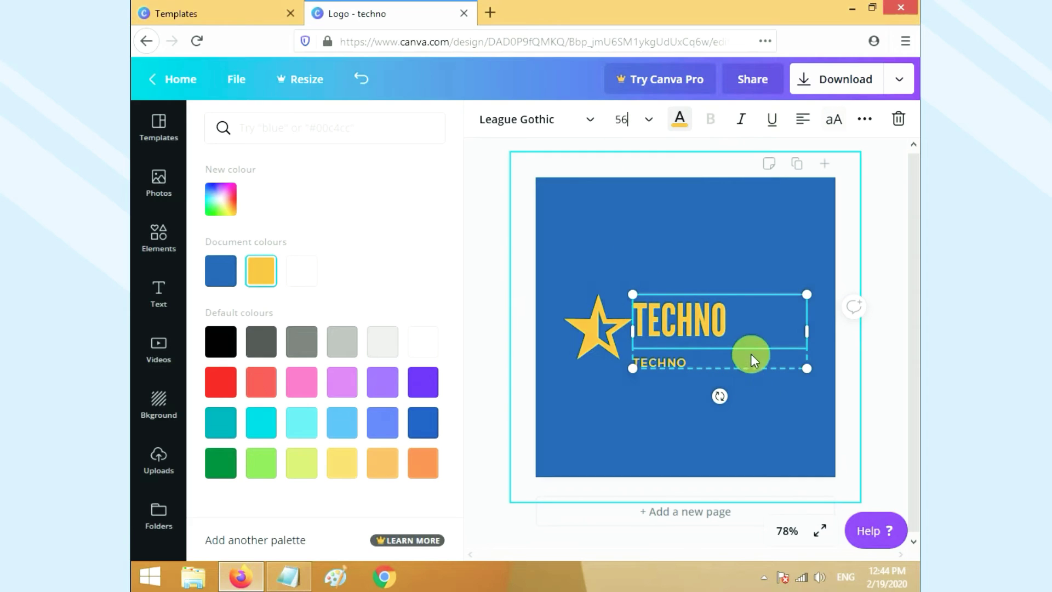
click(760, 323)
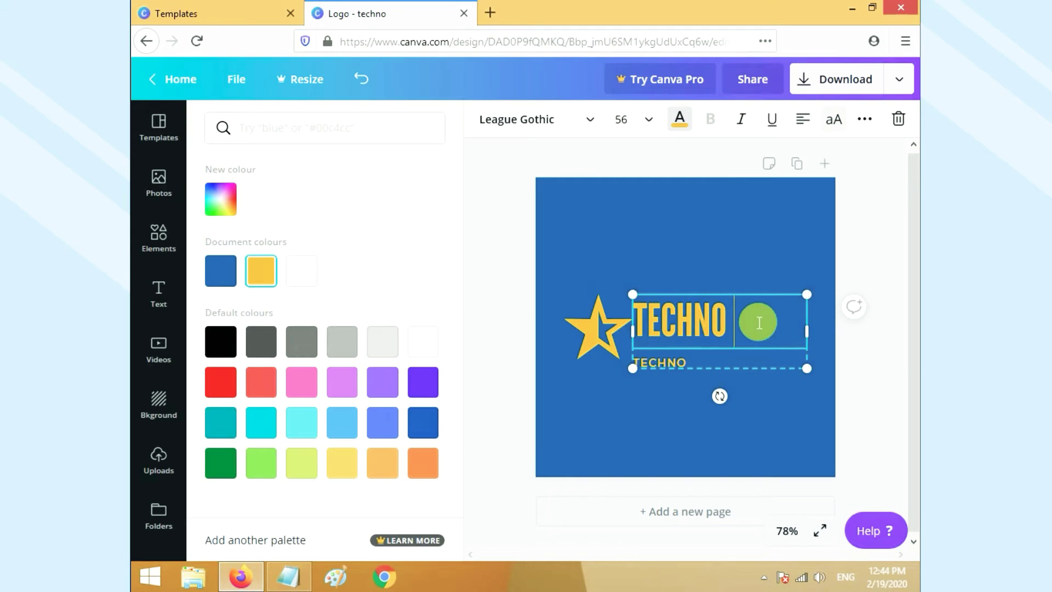
text(AN)
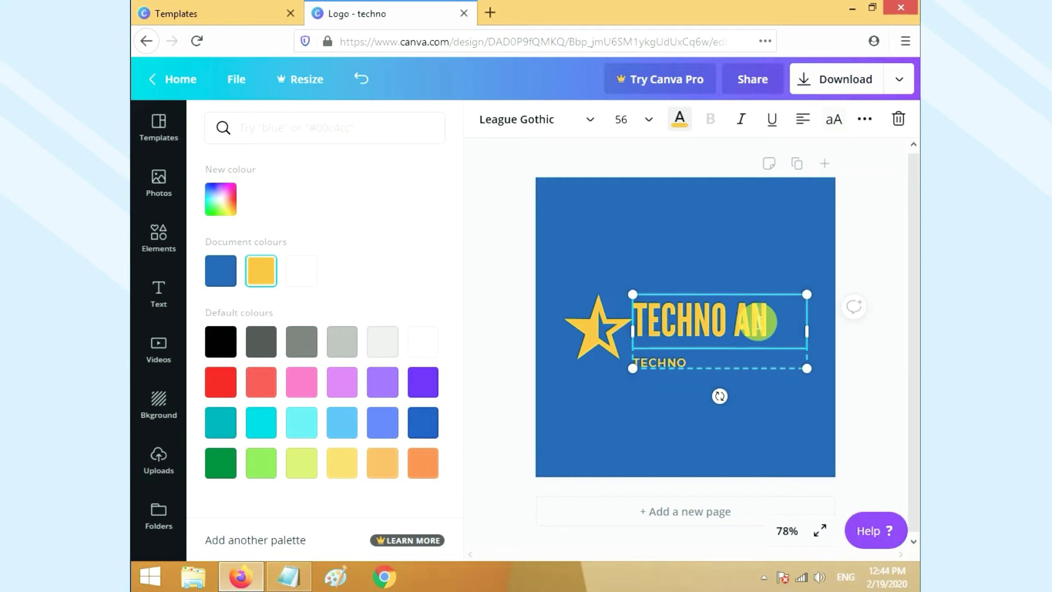
text(TESH)
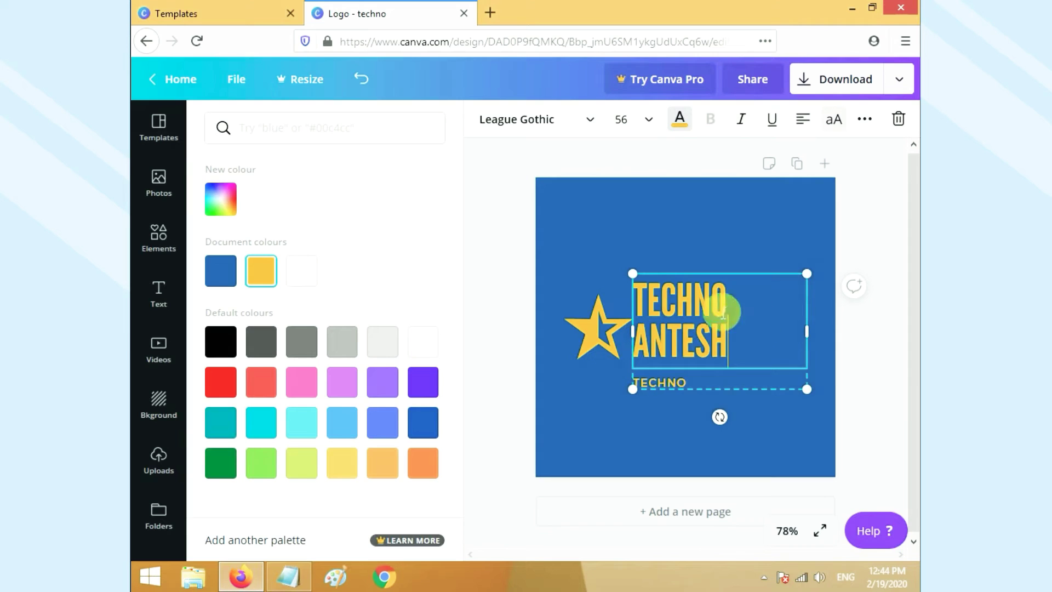
Set the TECHNO ANTESH heading's font size to 48.
click(658, 121)
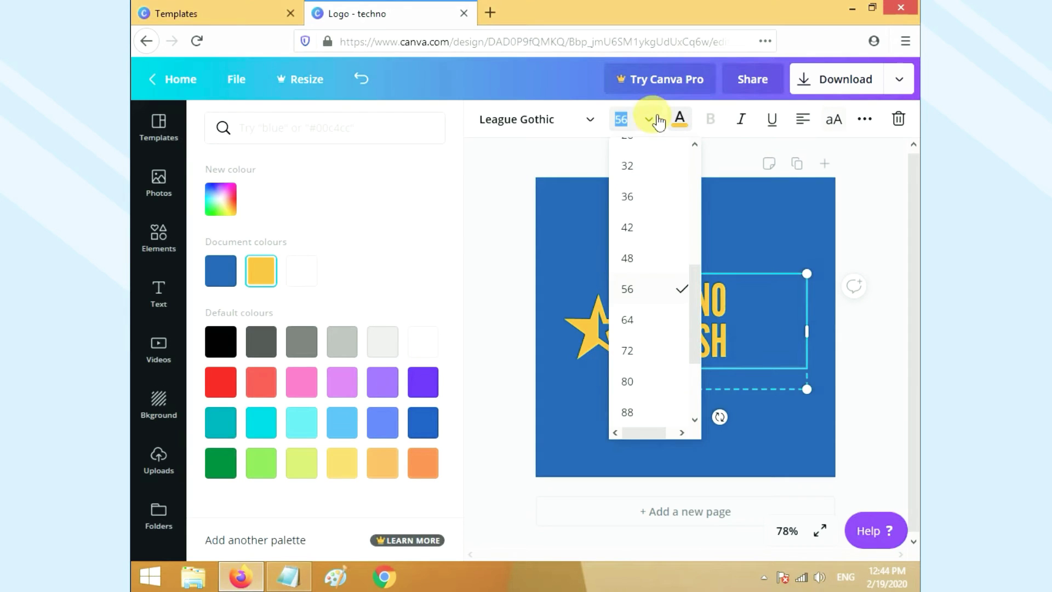
click(627, 257)
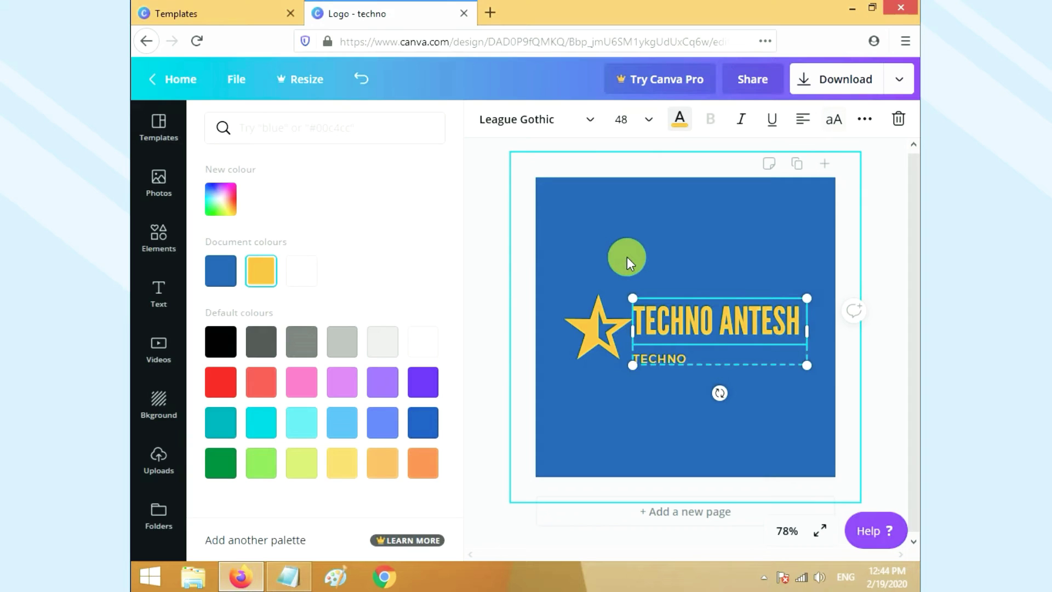
Replace the small tagline under the heading with TECH RELATED VIDEOS.
click(710, 358)
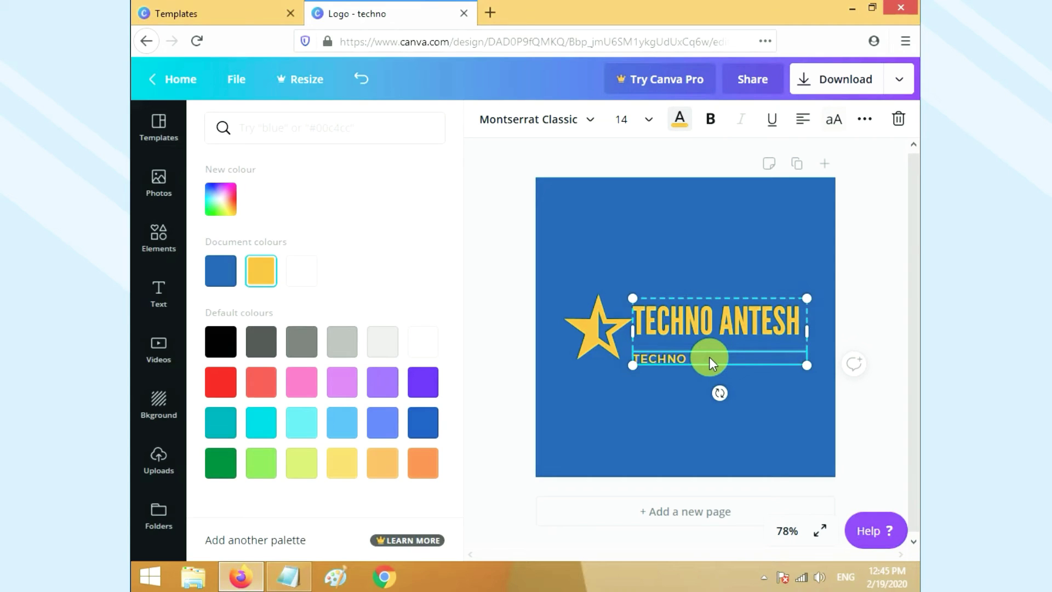
click(710, 364)
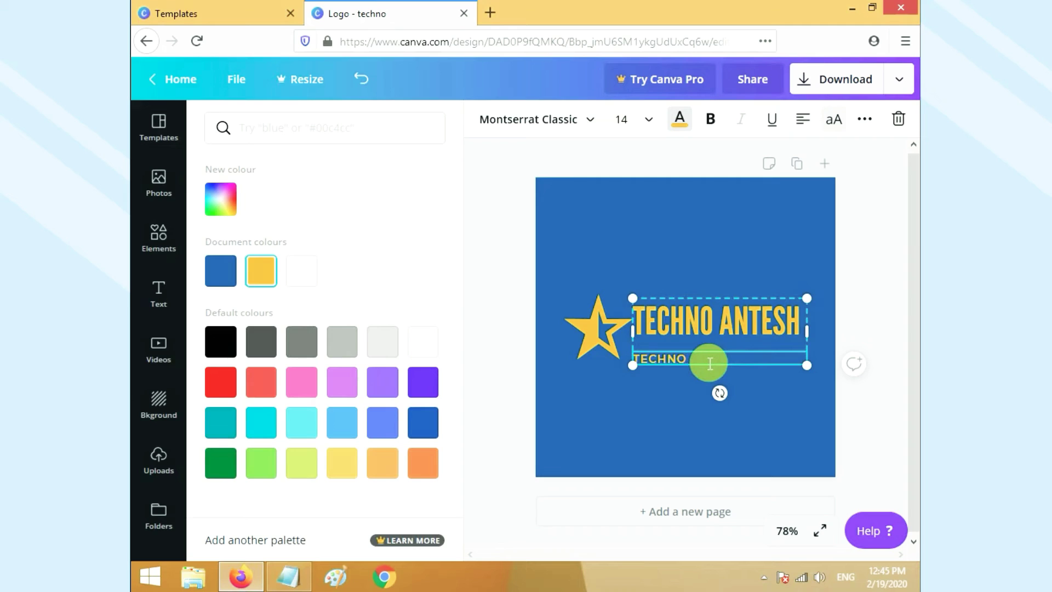
key(BackSpace)
key(BackSpace)
key(BackSpace)
key(BackSpace)
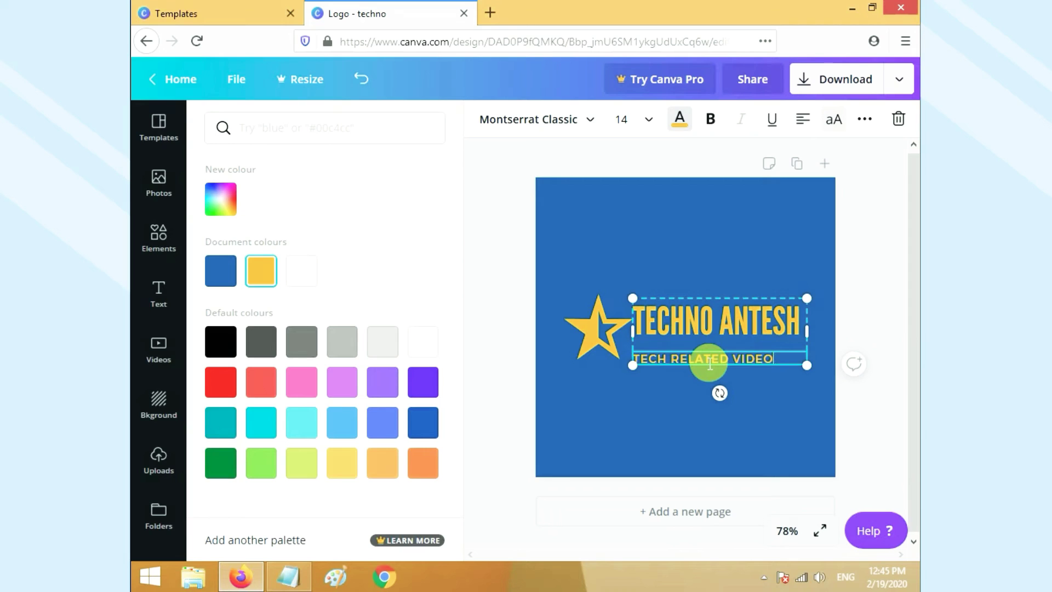
text(S)
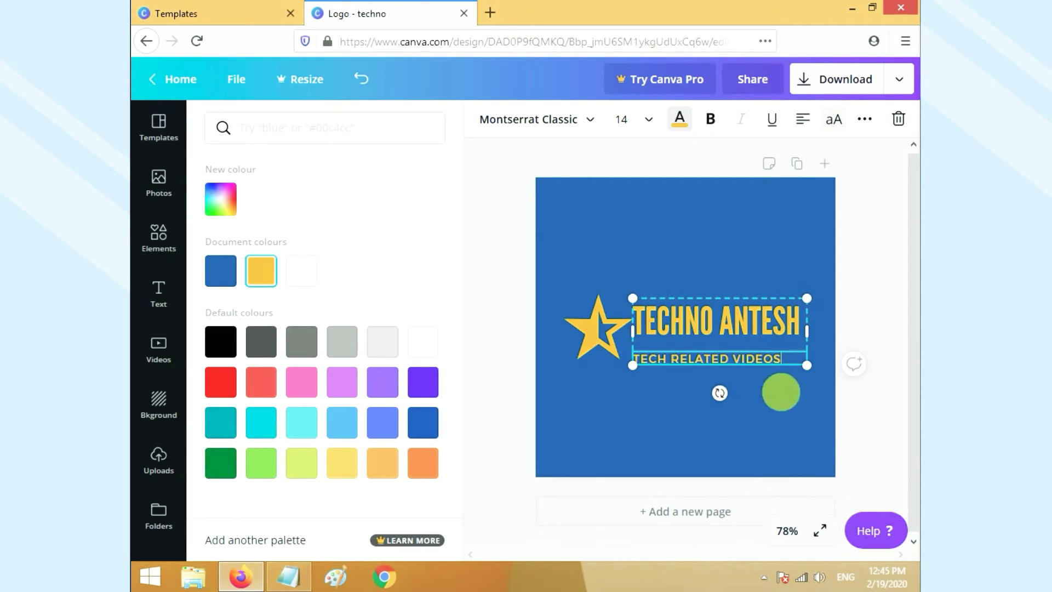
Enlarge the heading and tagline group slightly and widen the gap between it and the star.
drag(808, 365, 814, 366)
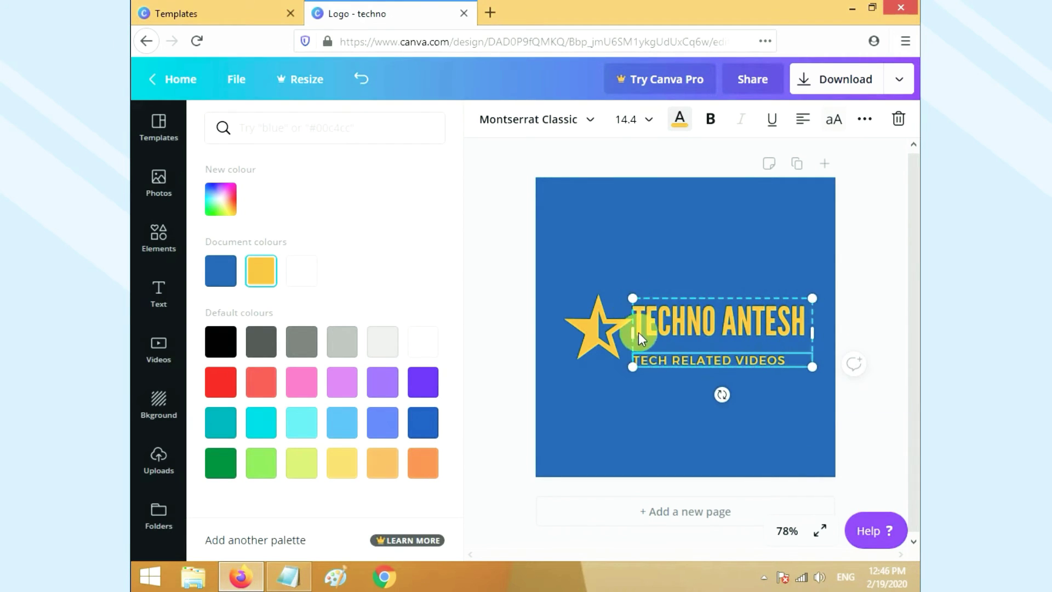
drag(642, 341, 648, 341)
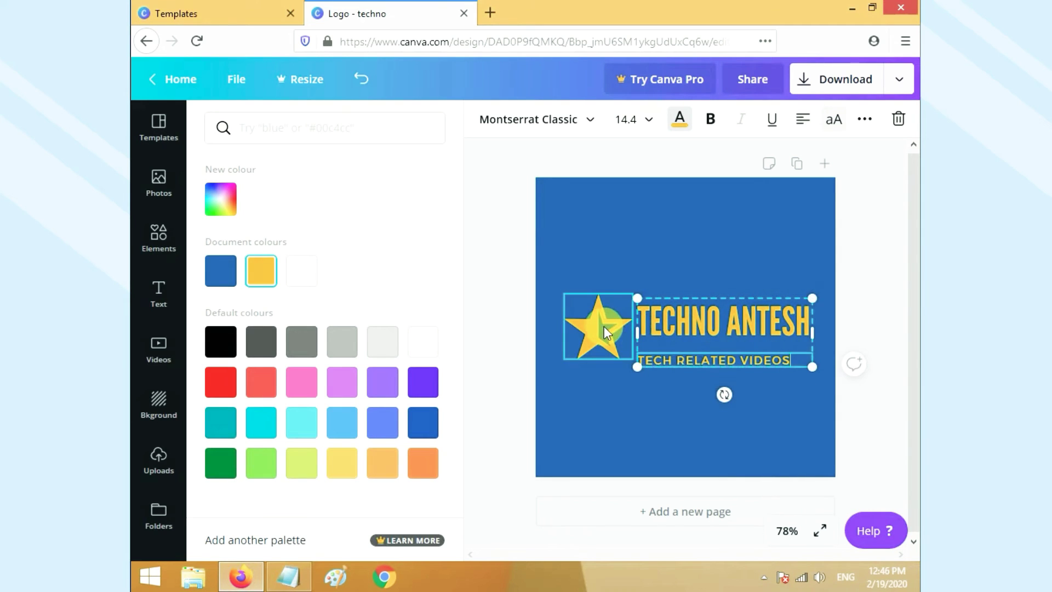
drag(597, 319, 602, 328)
click(709, 399)
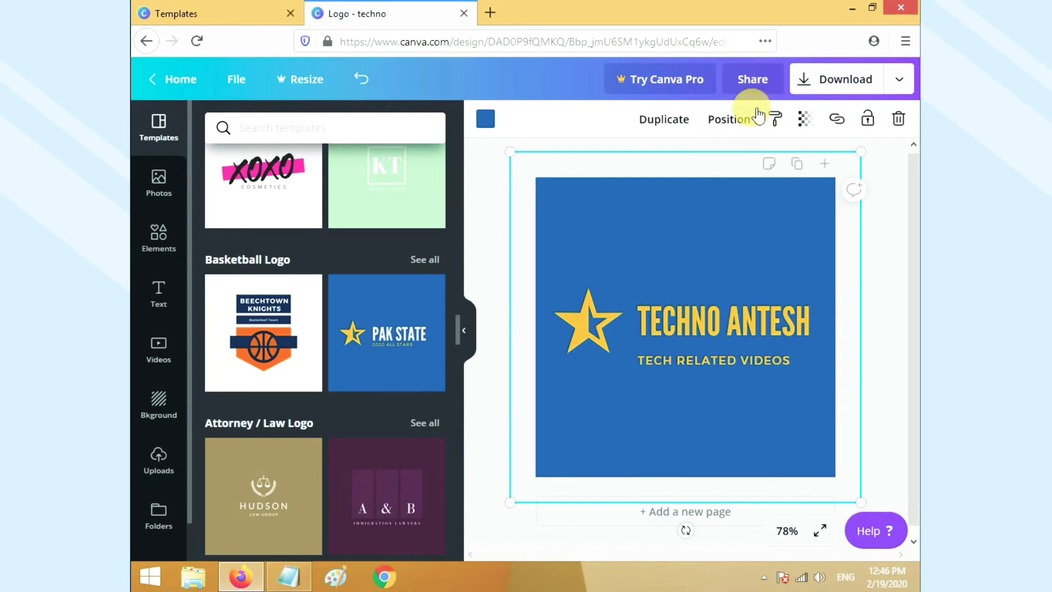
Download the logo as a PNG and save the file techno.png to the computer.
click(830, 89)
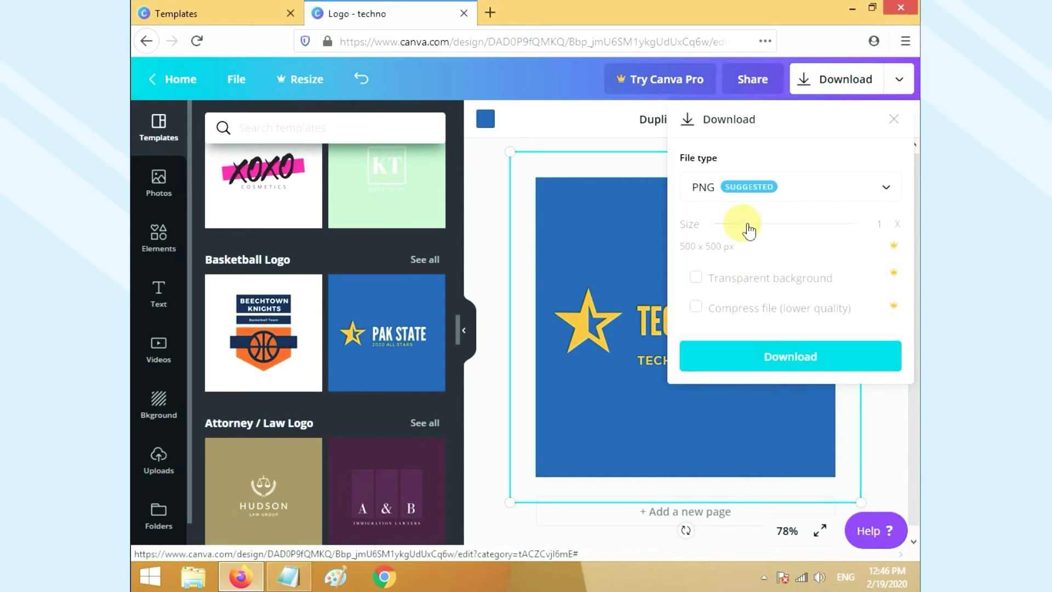
click(899, 194)
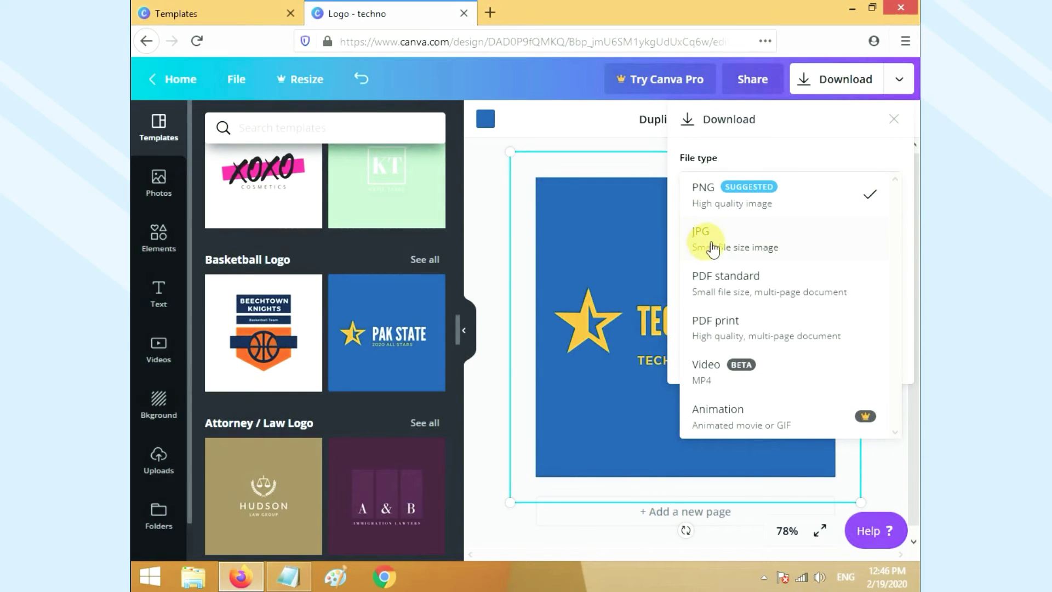
click(806, 208)
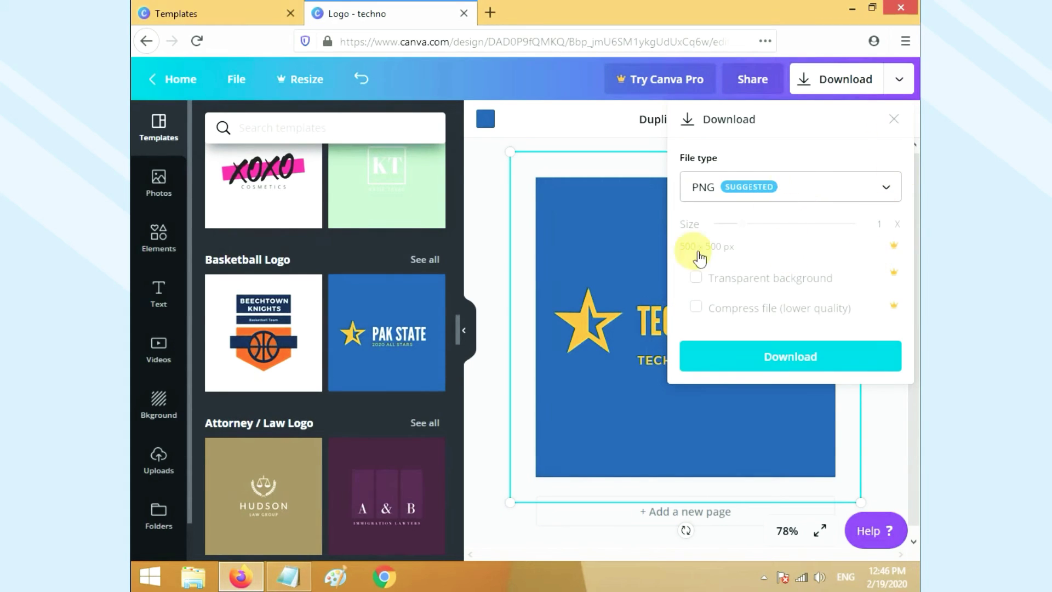
click(792, 363)
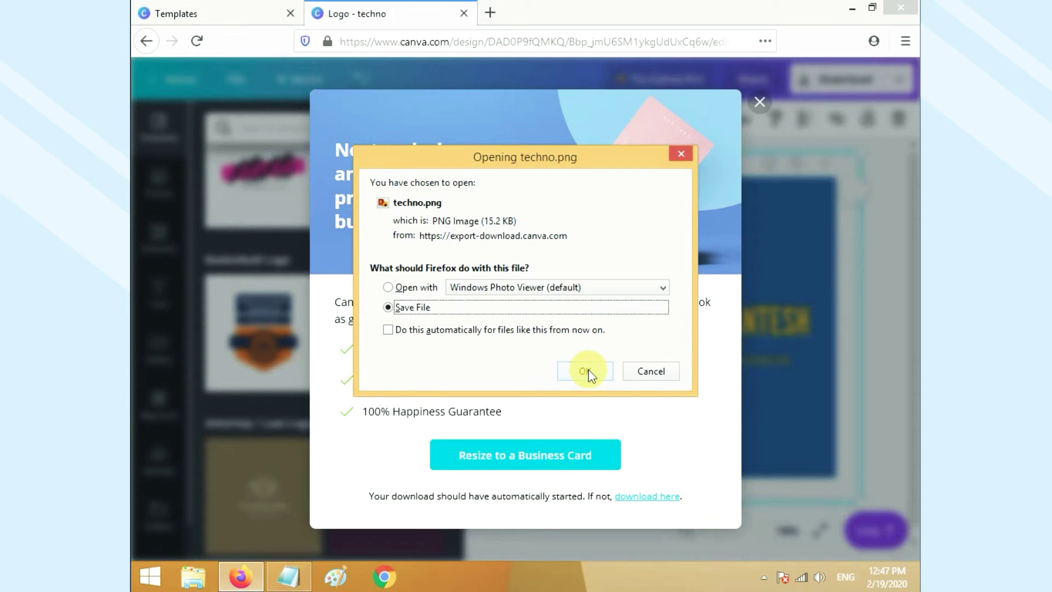
click(585, 372)
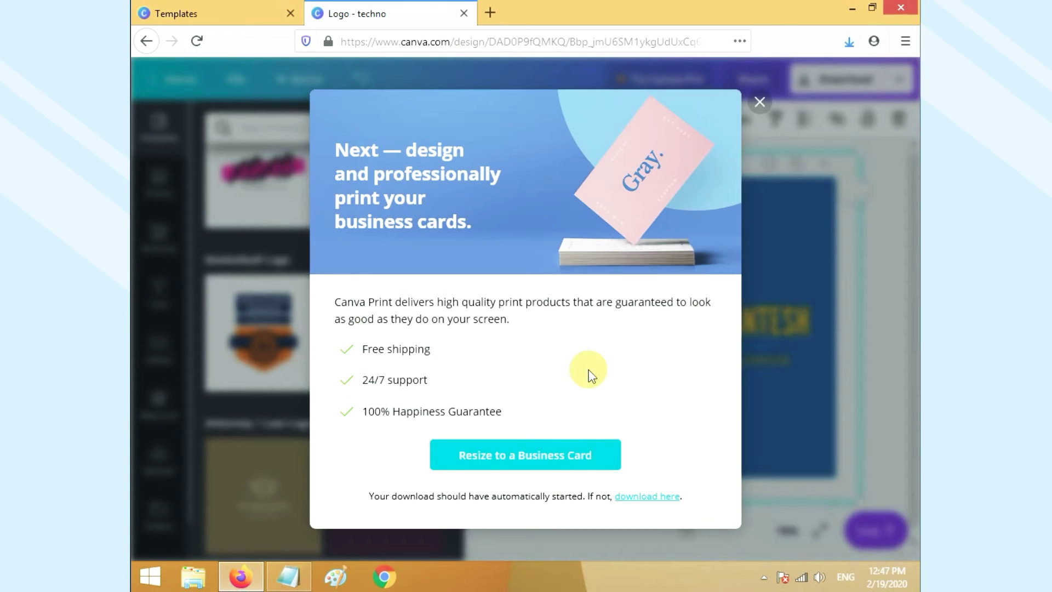
Find the downloaded techno.png in its containing folder and preview the exported logo.
click(849, 47)
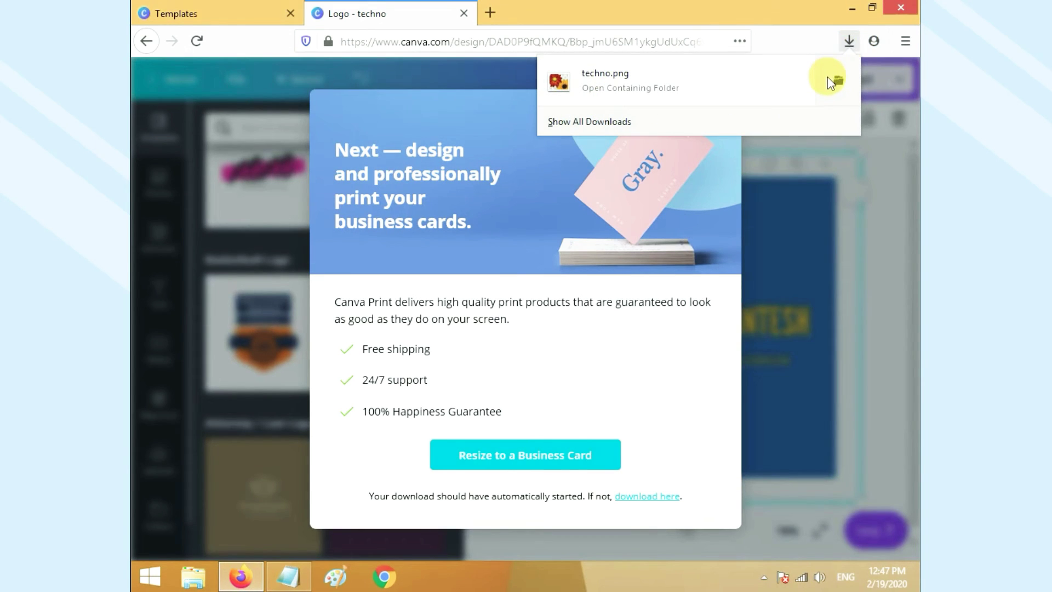
click(841, 80)
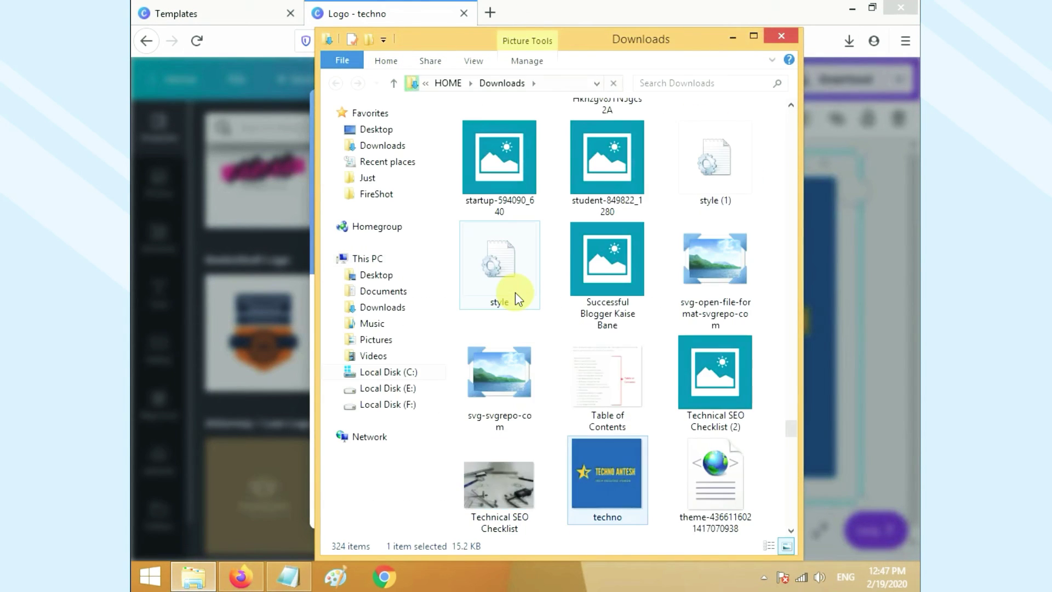
right_click(601, 467)
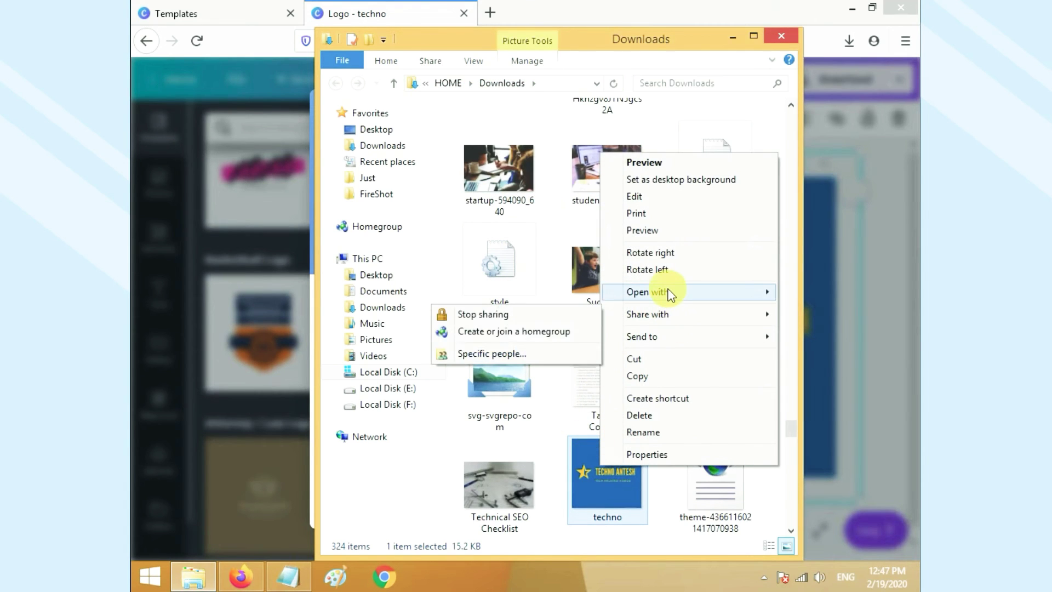
mouse_move(670, 293)
click(472, 310)
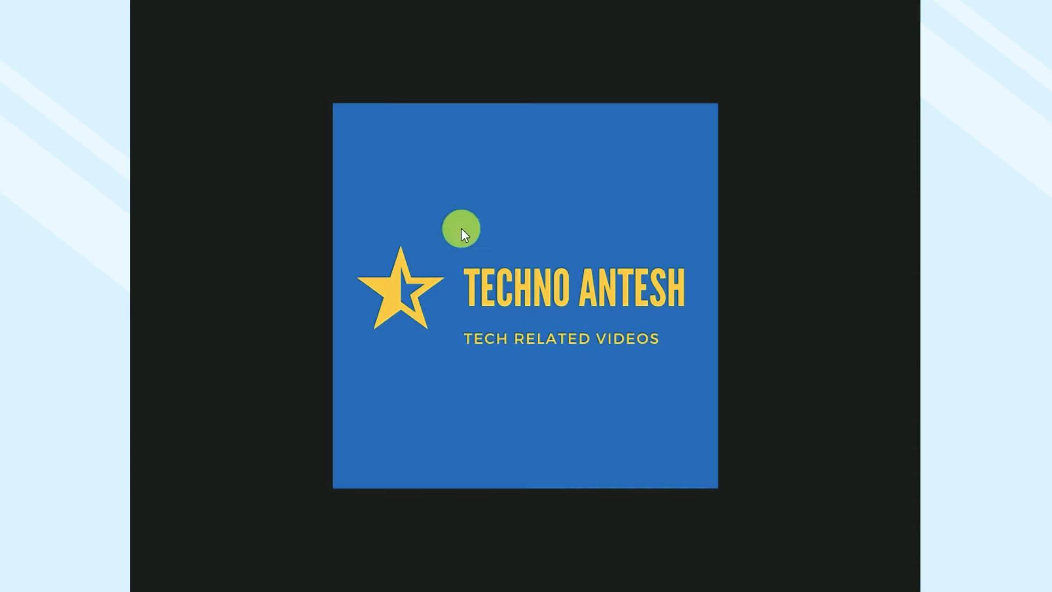
click(138, 11)
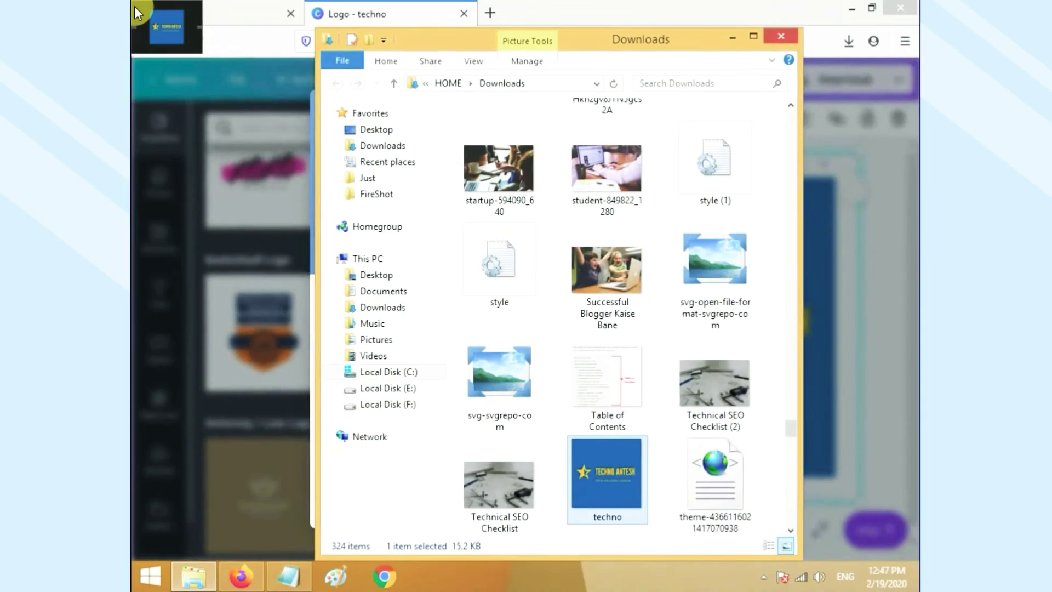
click(781, 36)
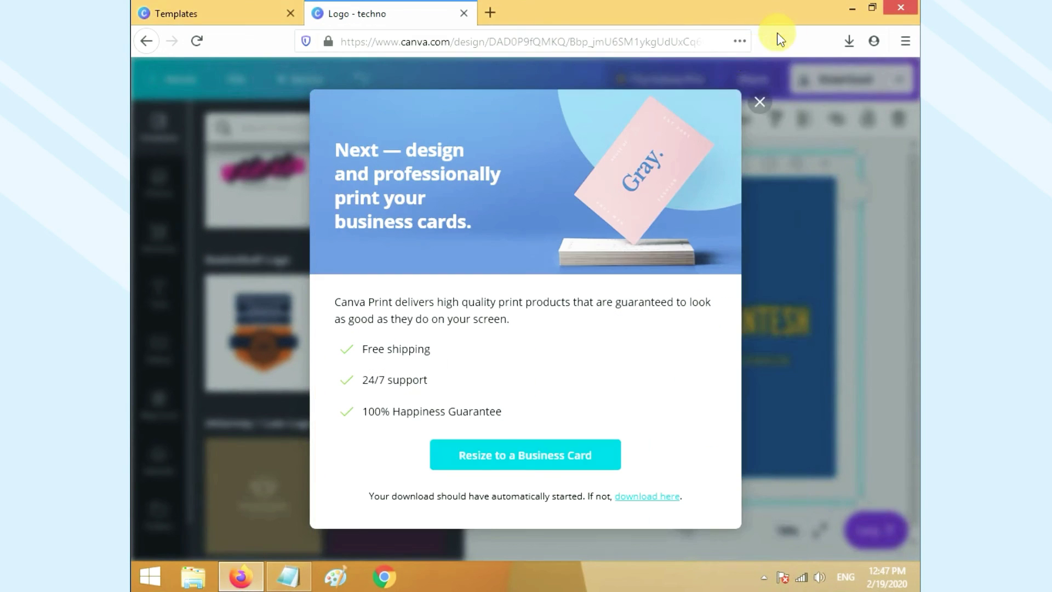
Dismiss the business card offer and apply the red circular ONNOBLE SPORTS template to the logo design.
click(762, 103)
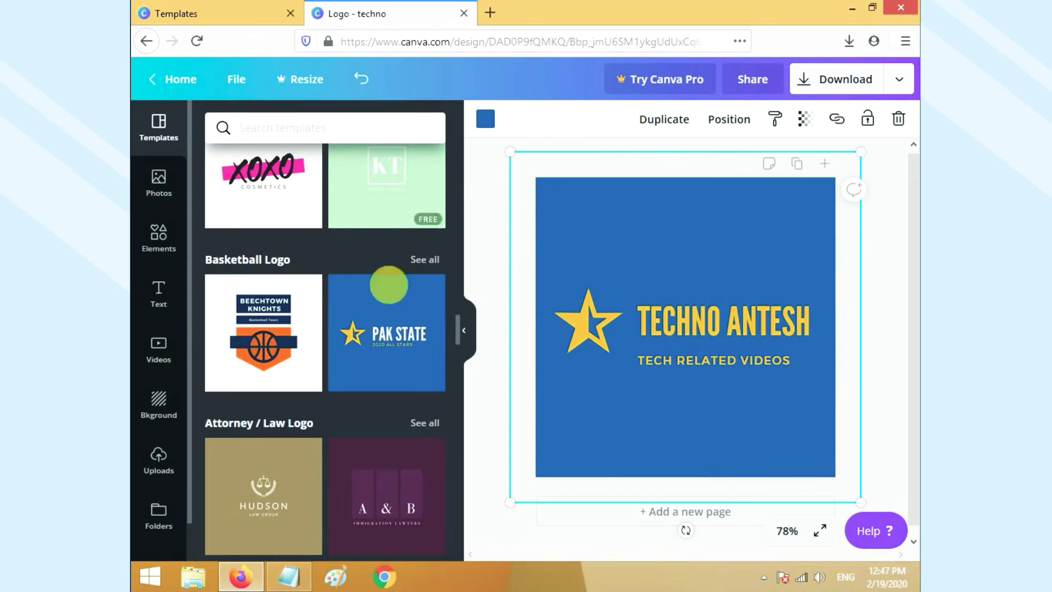
scroll(382, 412, down, 3)
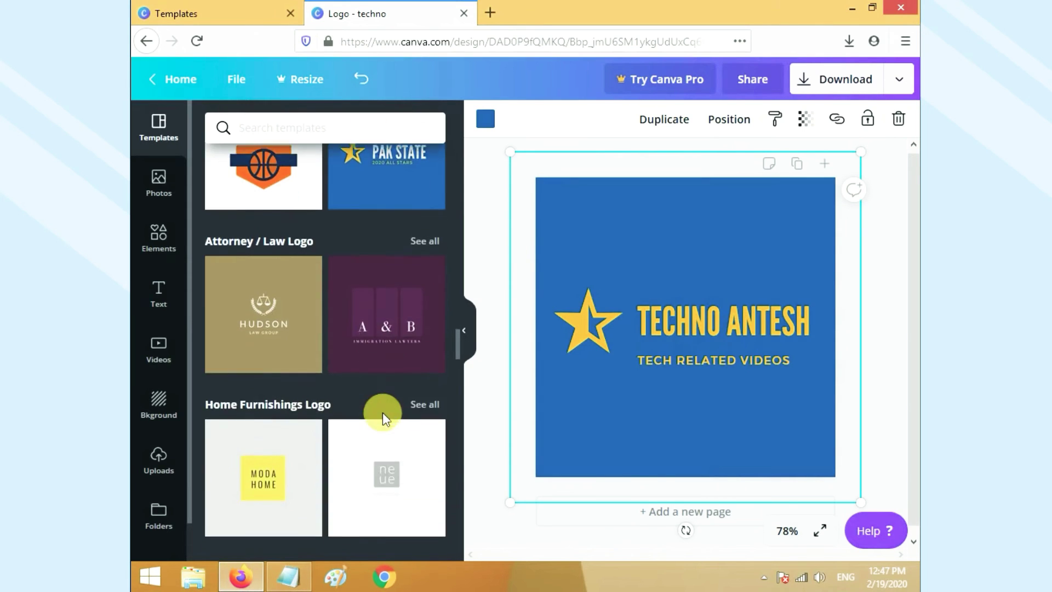
click(267, 223)
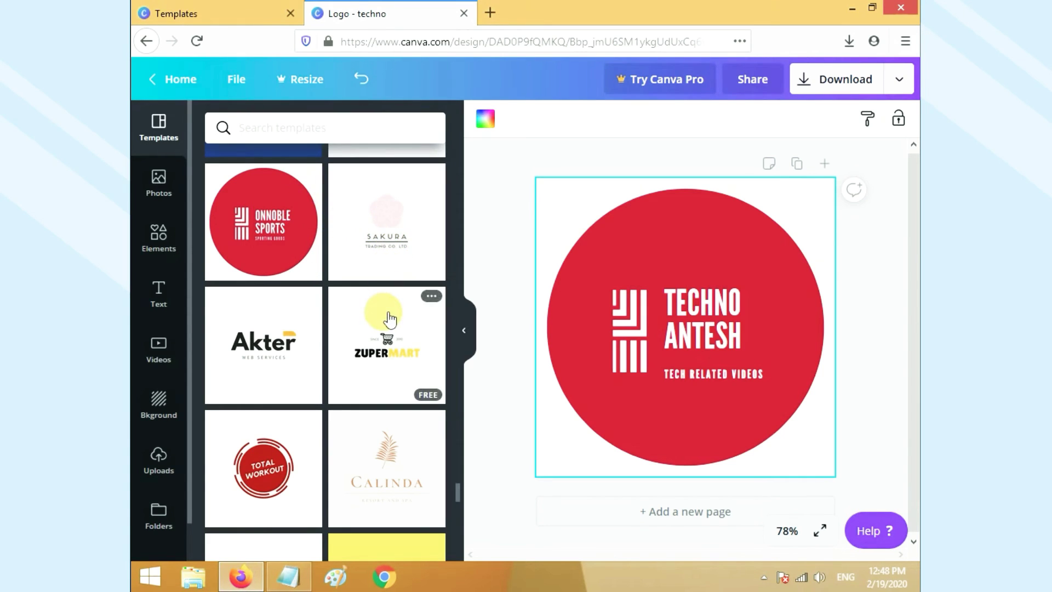
Find the black BLITZ WAR template with the red lightning slash and apply it to the logo design.
scroll(388, 324, down, 3)
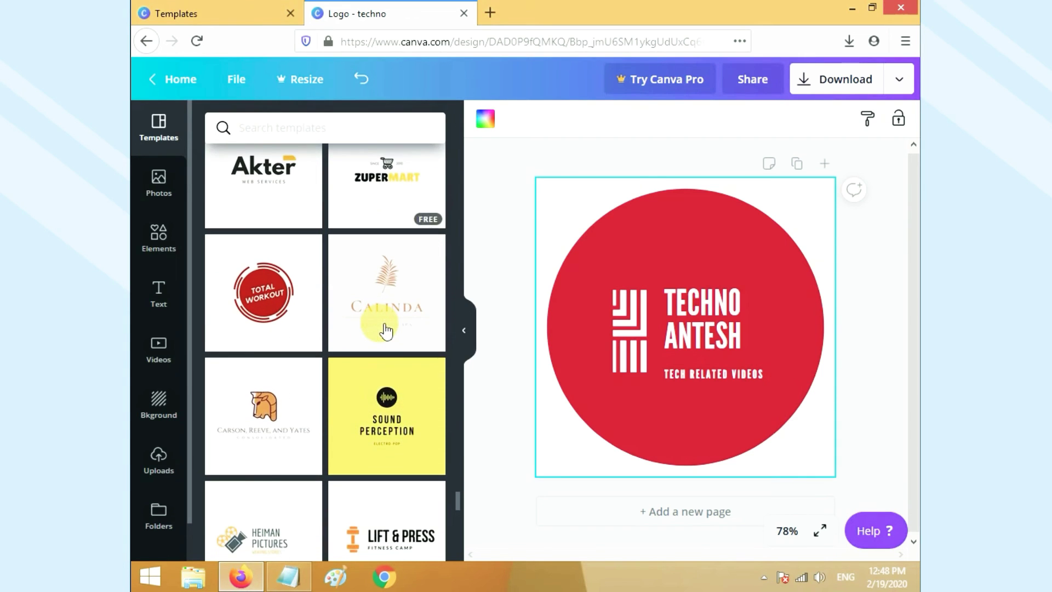
scroll(386, 331, down, 3)
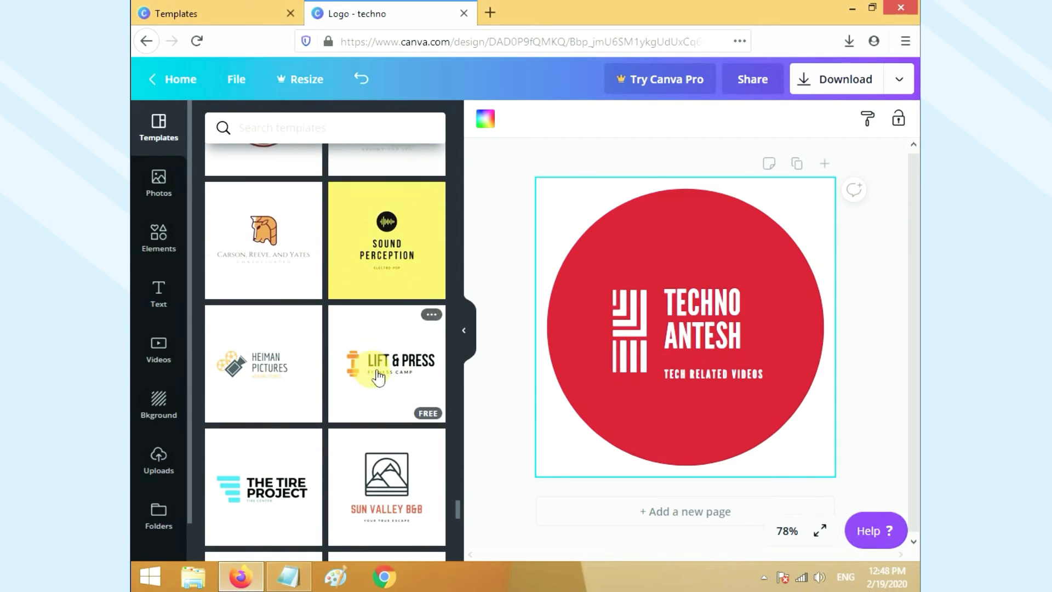
scroll(382, 275, down, 2)
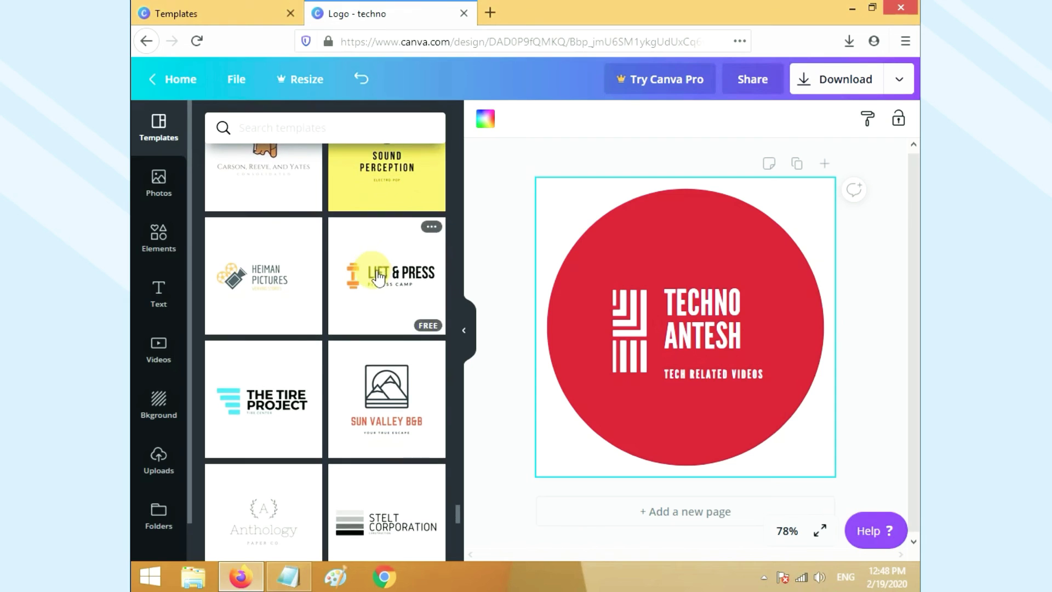
scroll(280, 403, down, 5)
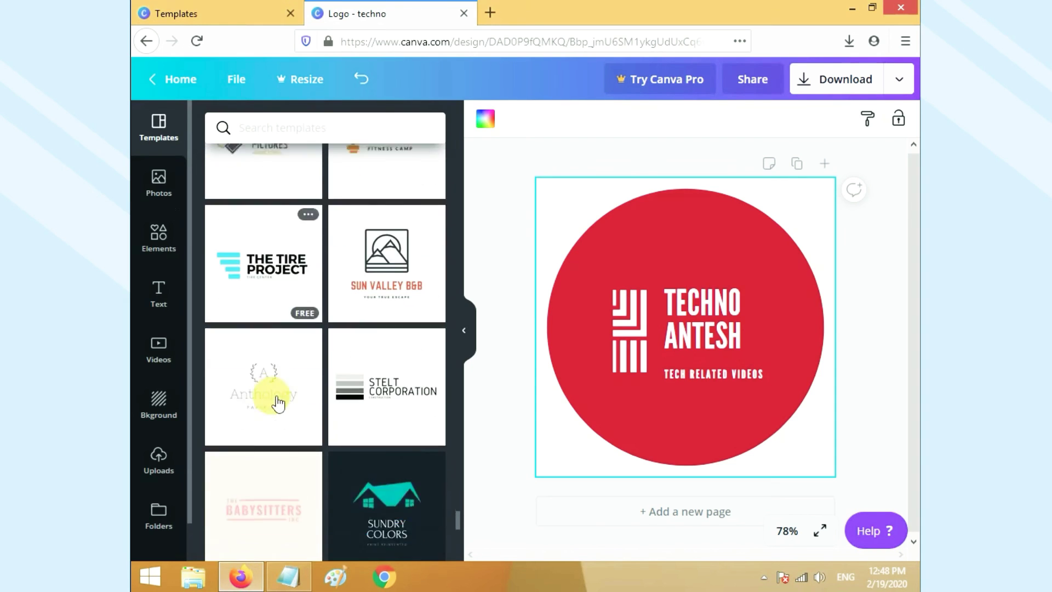
scroll(390, 359, down, 6)
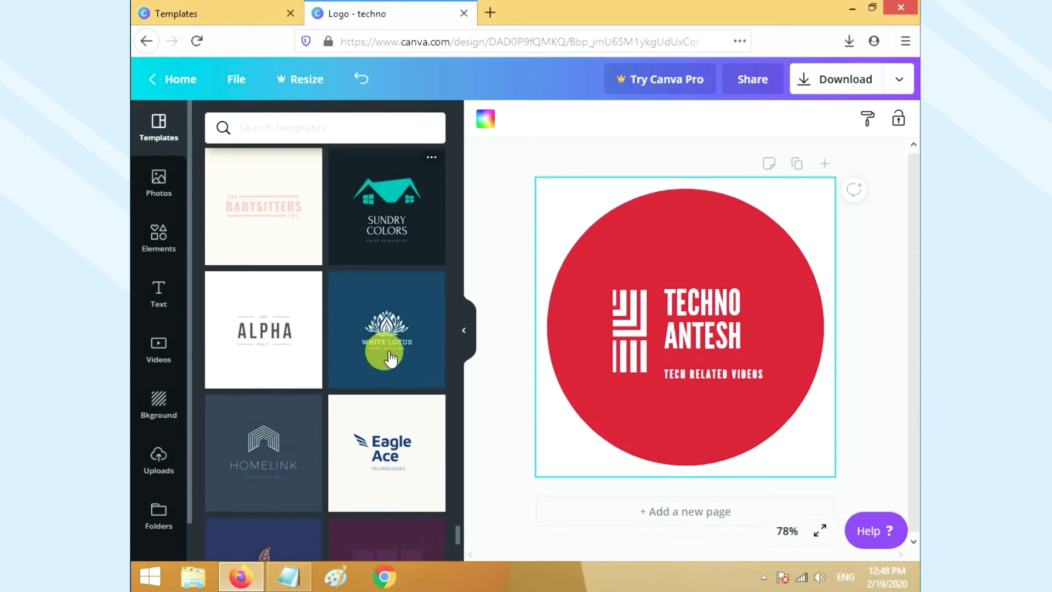
scroll(390, 359, down, 3)
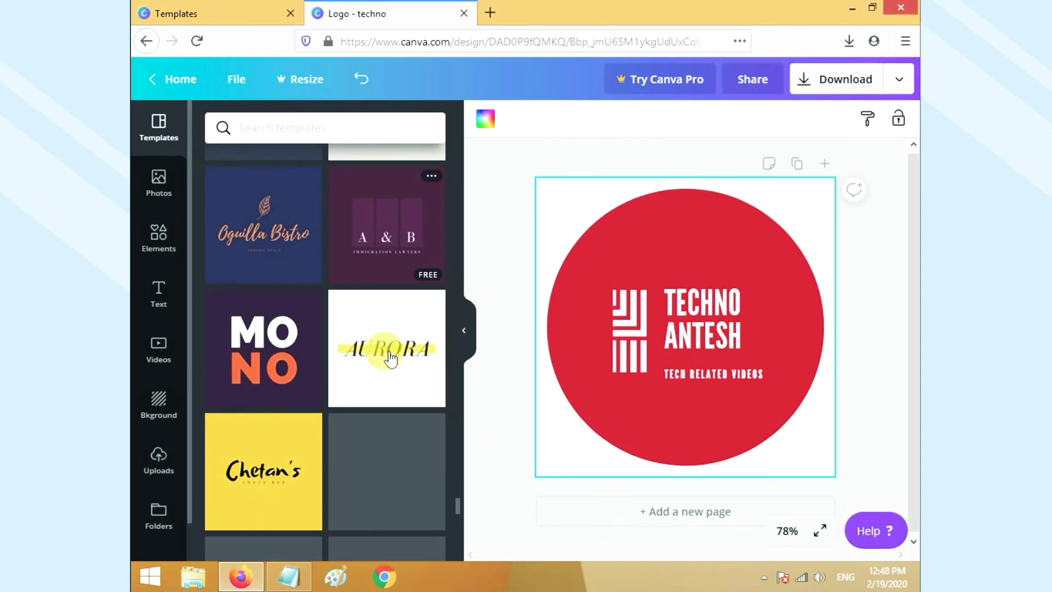
scroll(389, 381, down, 5)
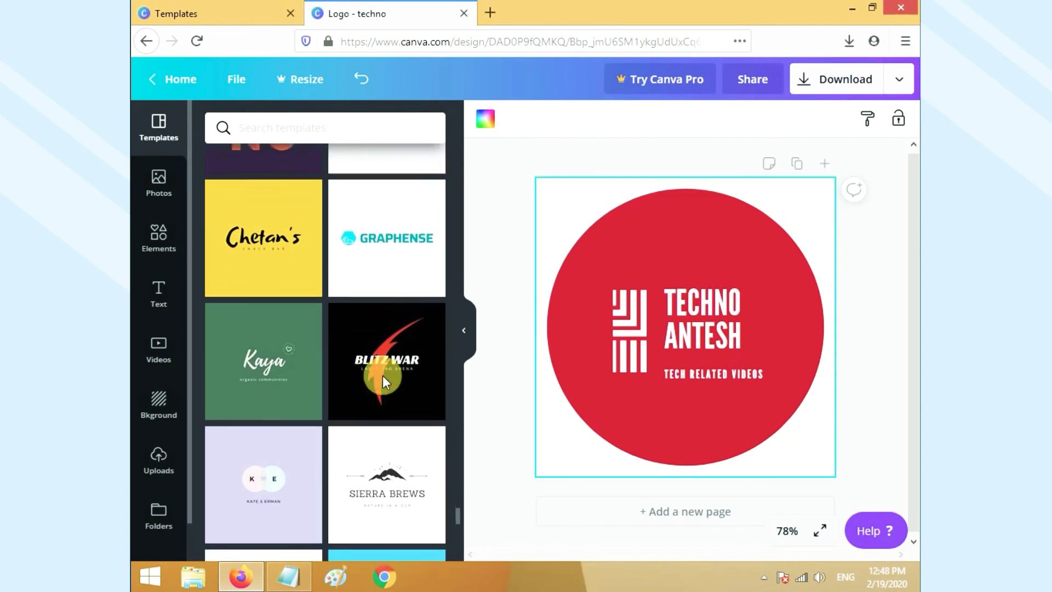
click(387, 339)
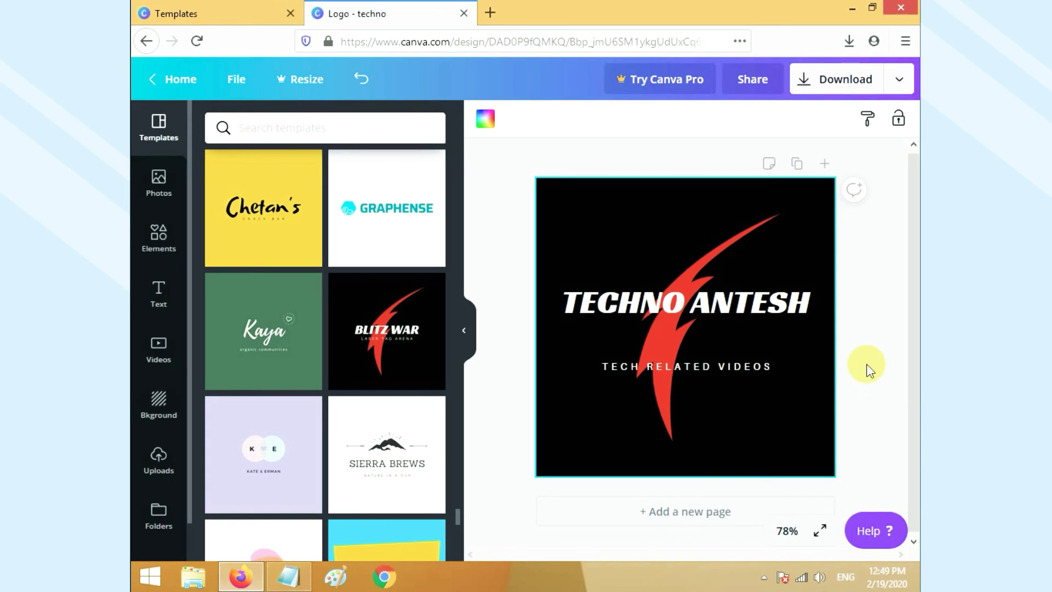
Download the black logo as a PNG, save the file to the computer and check it in the browser's downloads list.
click(825, 83)
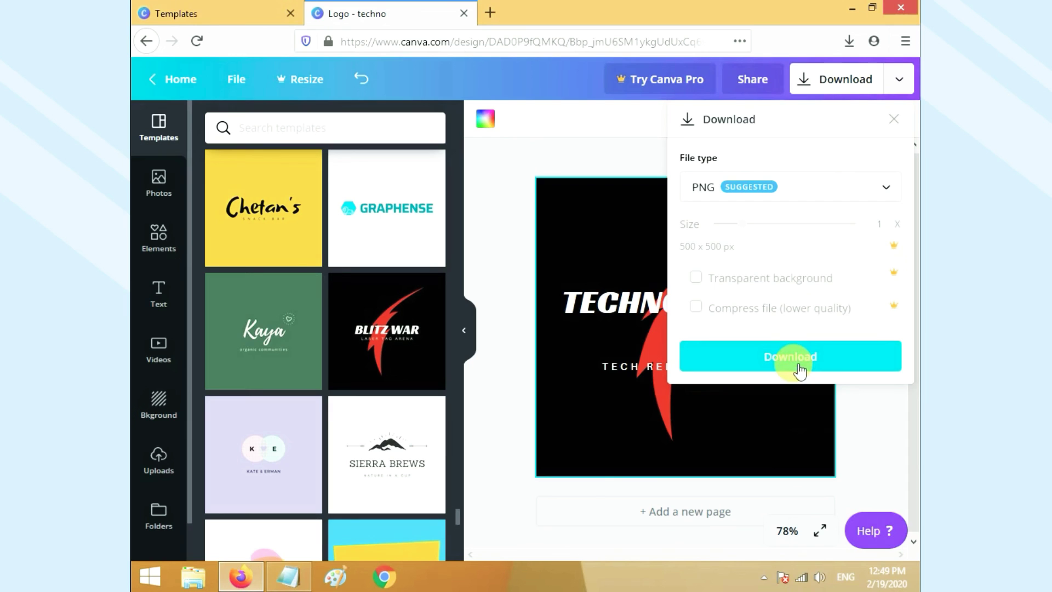
click(794, 364)
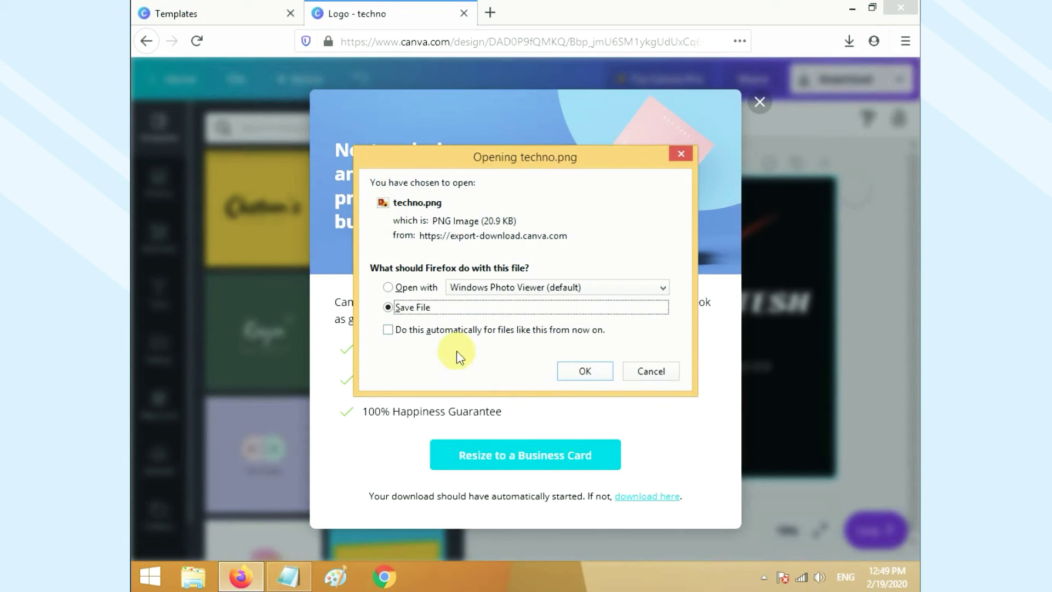
click(591, 375)
click(763, 103)
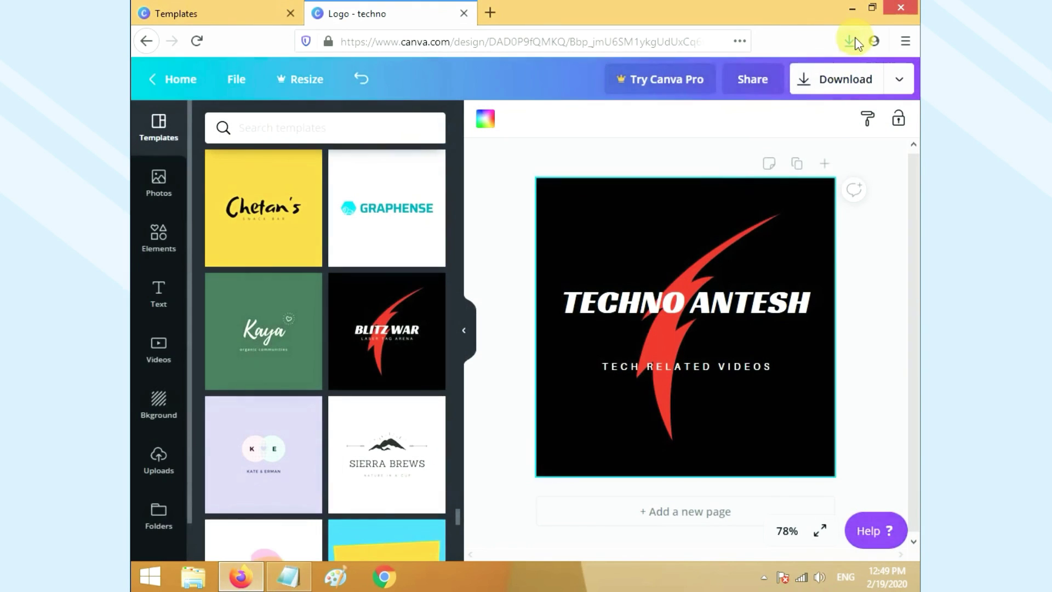
click(849, 41)
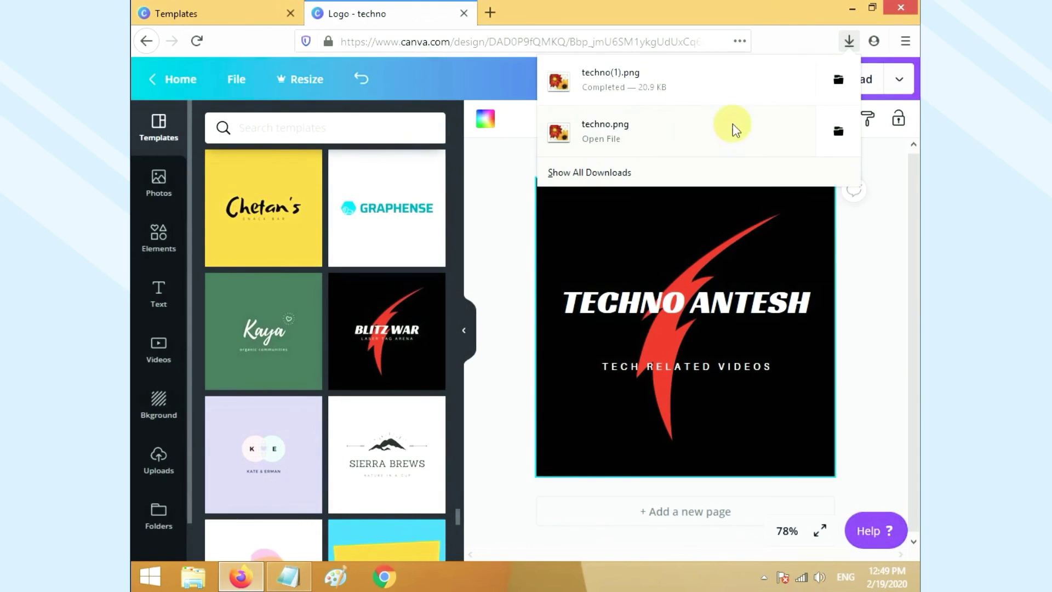
click(849, 45)
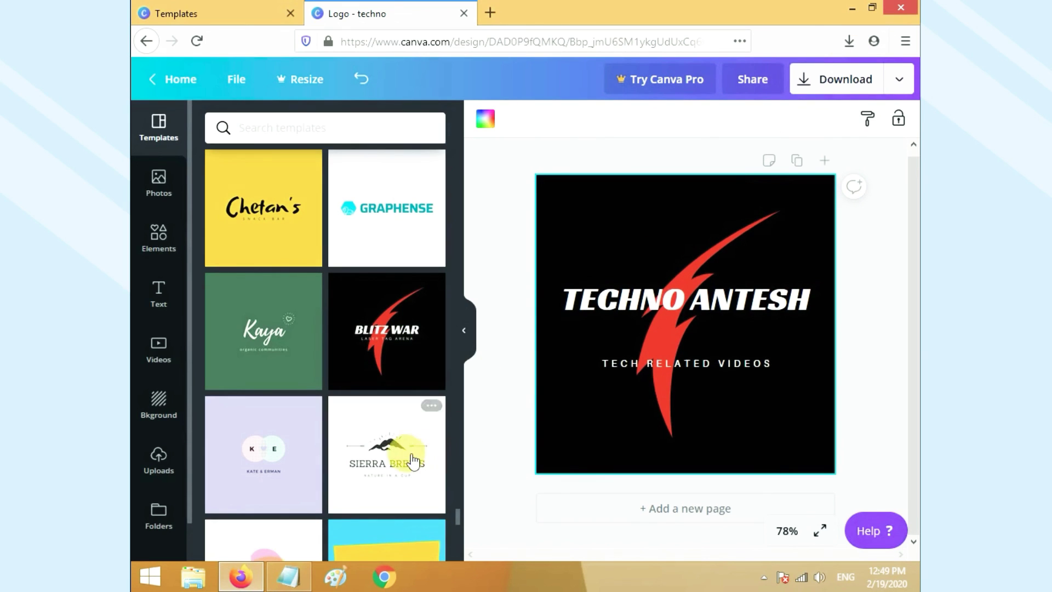
Find the white Quenstork Academy template with the multicoloured emblem and apply it to the logo design.
scroll(417, 460, down, 3)
scroll(413, 461, down, 1)
scroll(365, 353, down, 3)
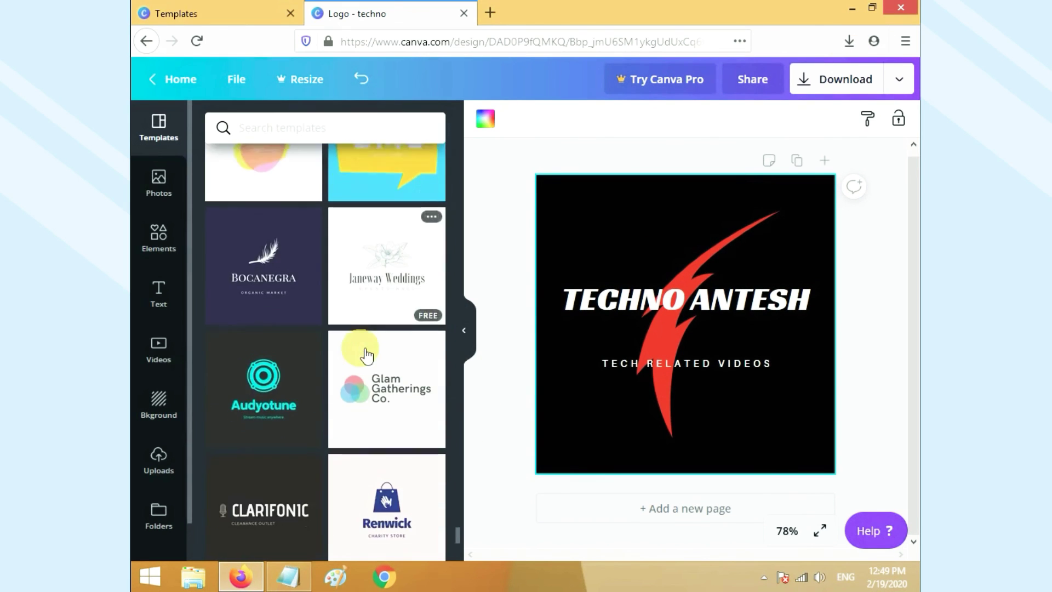
scroll(364, 437, down, 4)
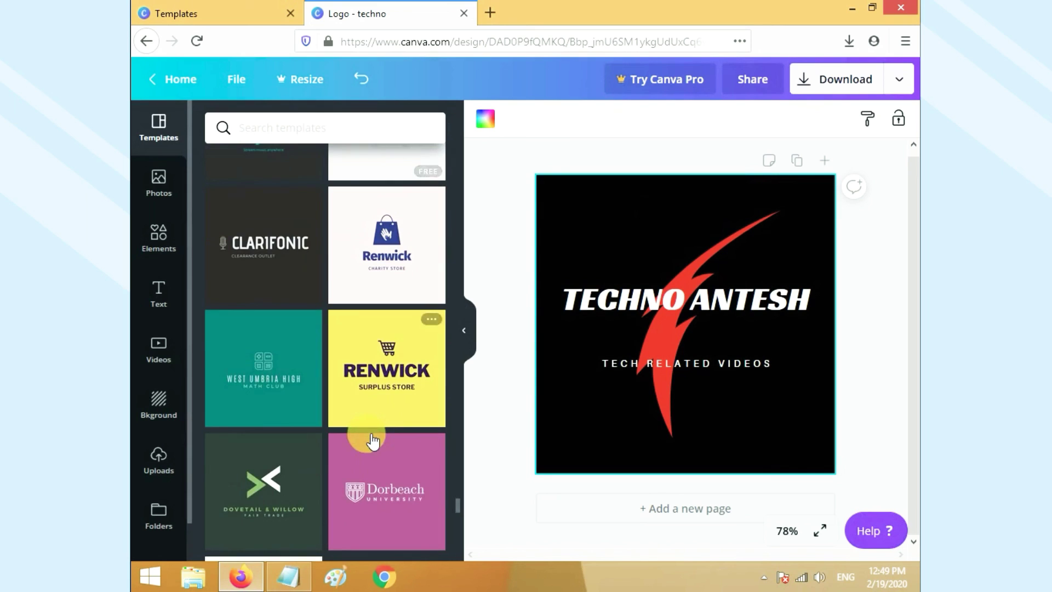
scroll(399, 395, down, 4)
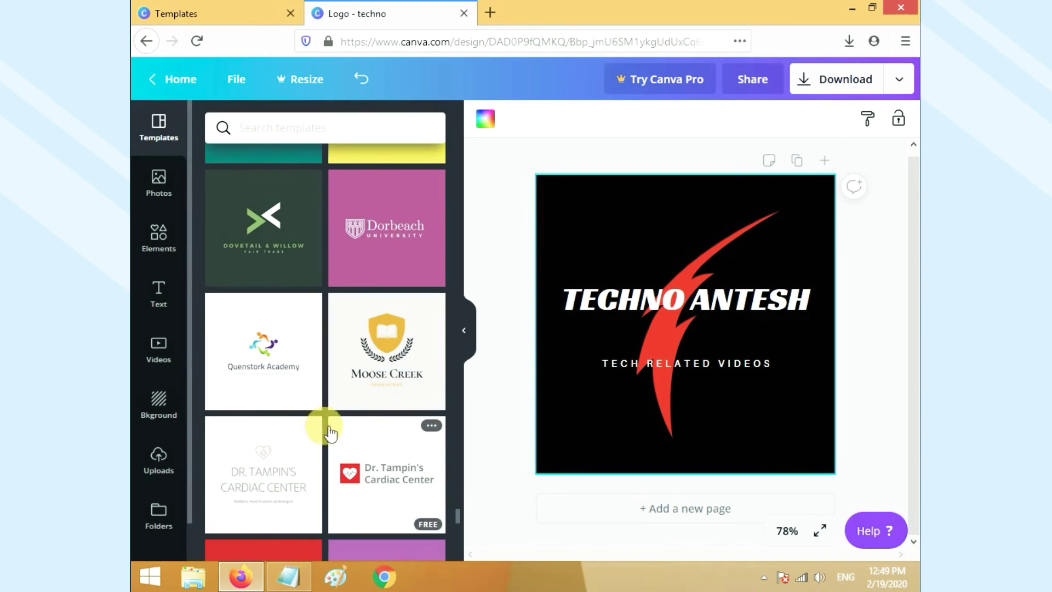
click(269, 357)
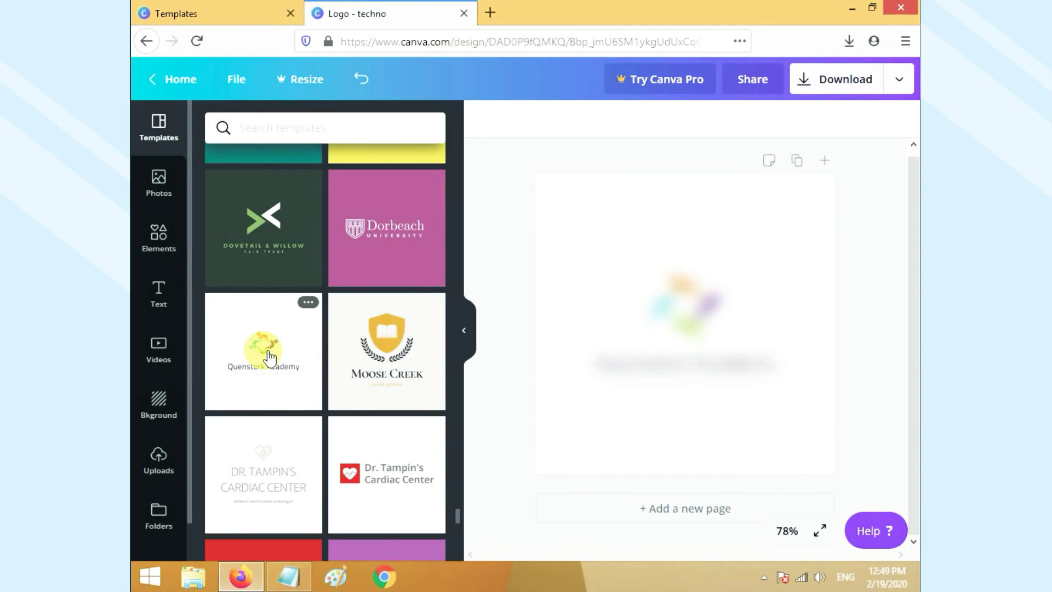